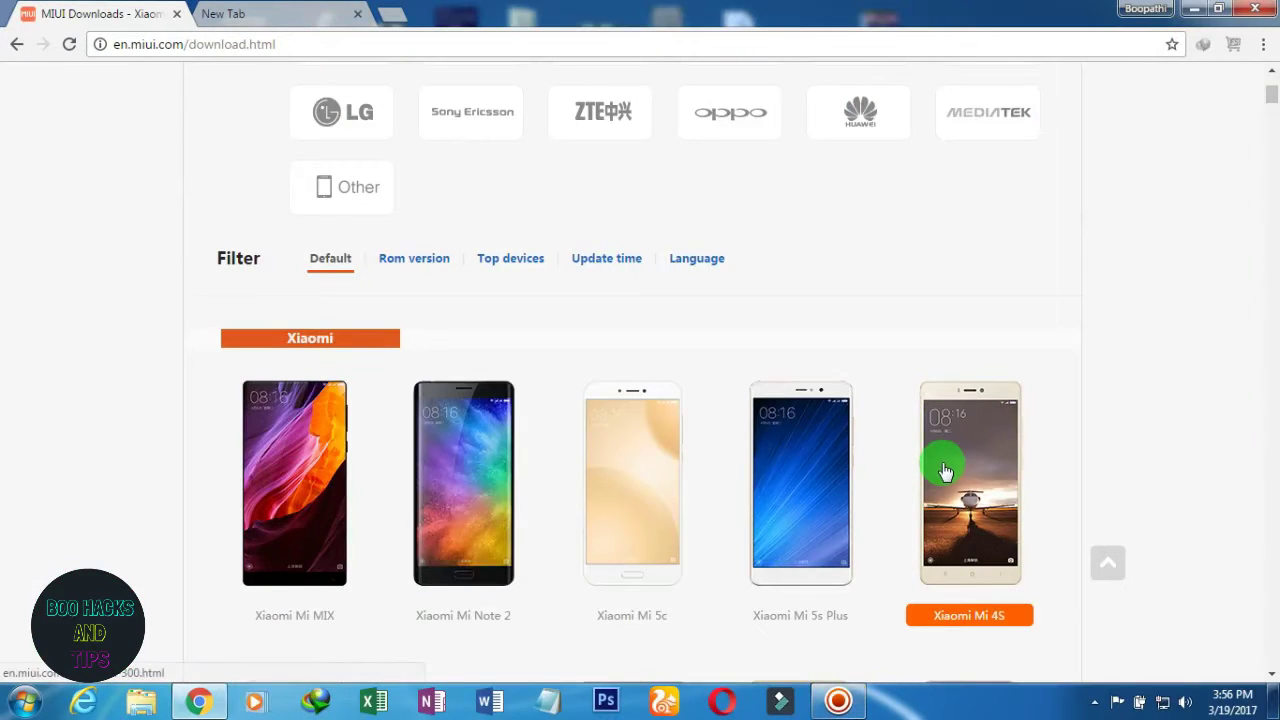
Step: Scroll the Xiaomi phone grid to find and open the Redmi Note 3 ROM download page
{"action": "scroll", "coordinate": [900, 396], "scroll_direction": "up", "scroll_amount": 3}
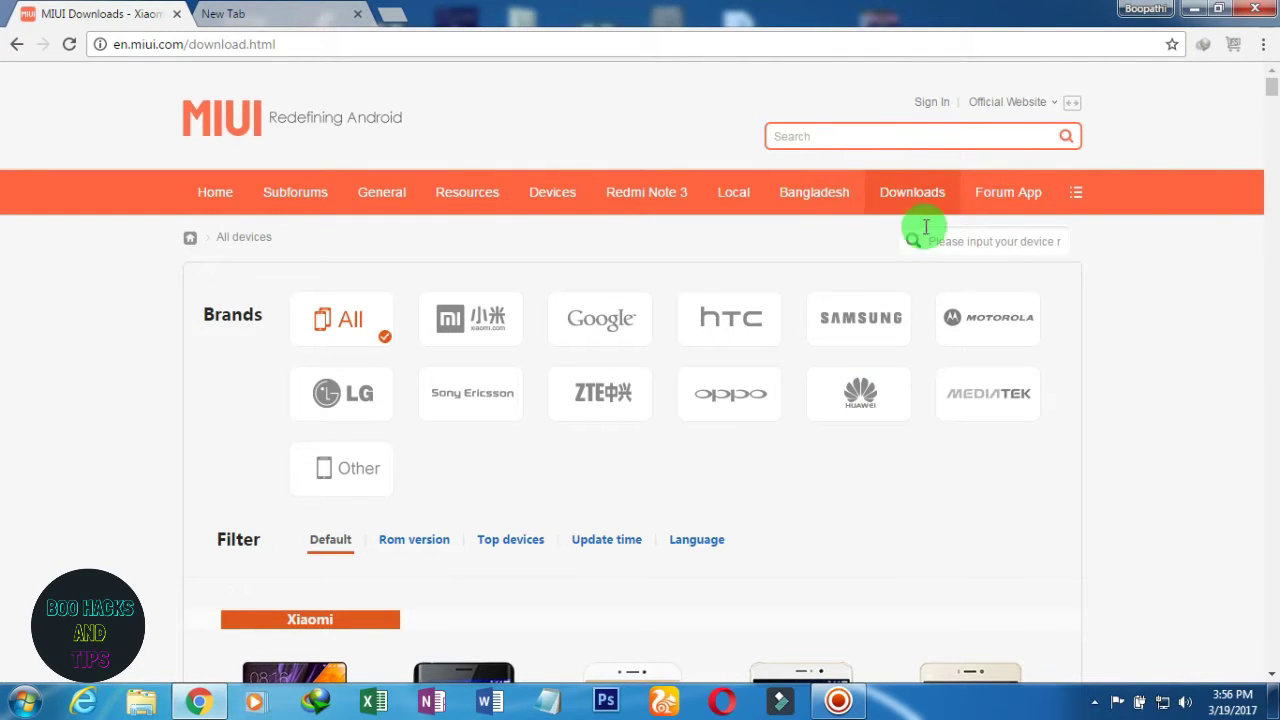
{"action": "scroll", "coordinate": [797, 240], "scroll_direction": "down", "scroll_amount": 1}
{"action": "scroll", "coordinate": [798, 240], "scroll_direction": "down", "scroll_amount": 5}
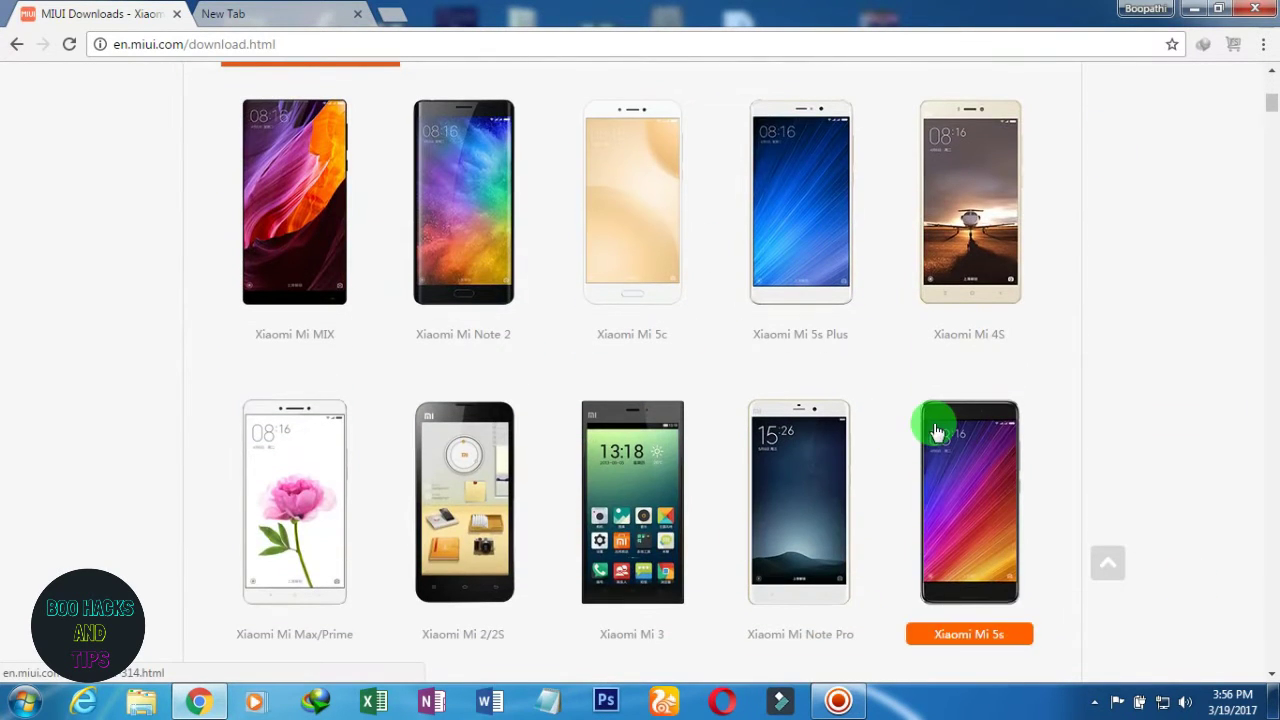
{"action": "scroll", "coordinate": [914, 480], "scroll_direction": "down", "scroll_amount": 6}
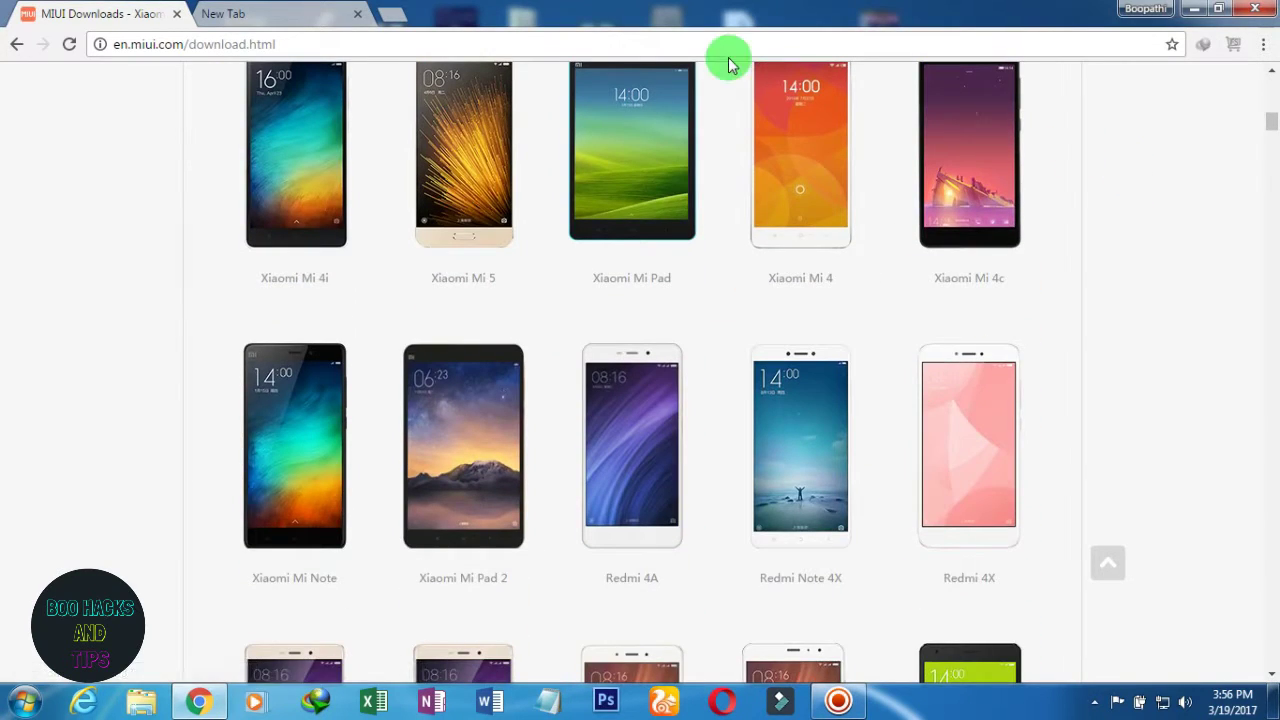
{"action": "scroll", "coordinate": [737, 116], "scroll_direction": "down", "scroll_amount": 3}
{"action": "scroll", "coordinate": [725, 117], "scroll_direction": "down", "scroll_amount": 4}
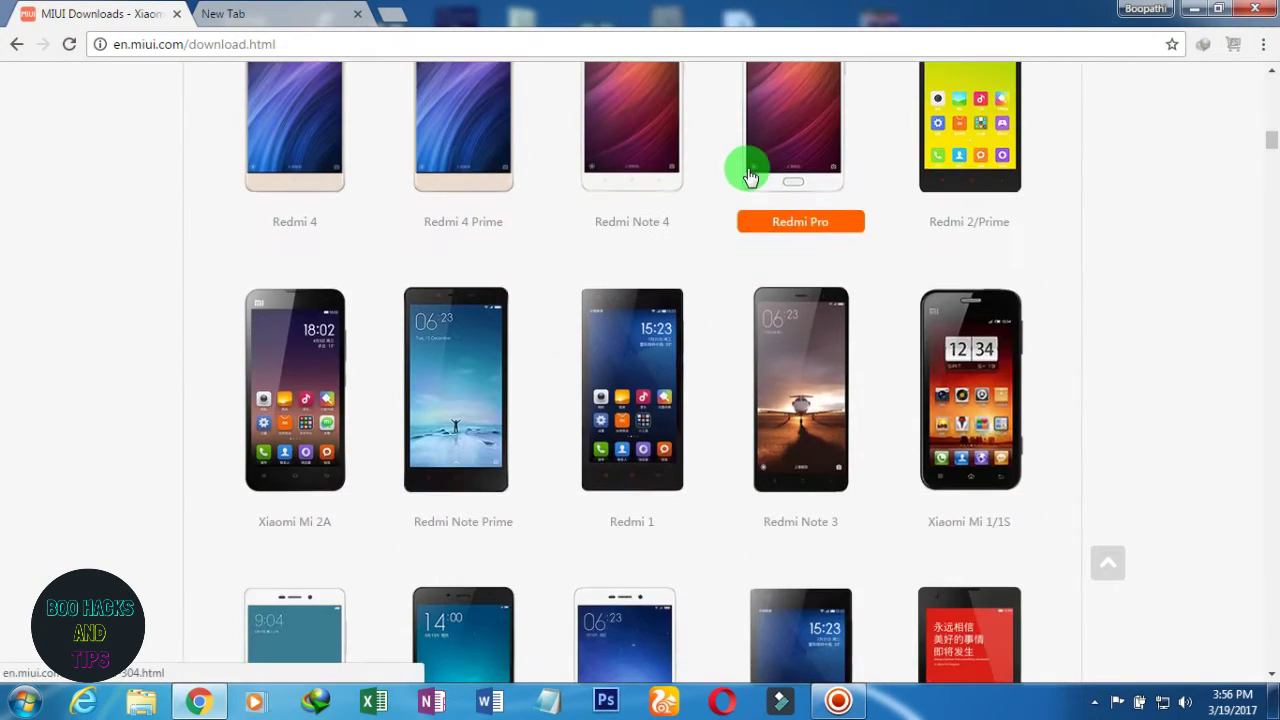
{"action": "scroll", "coordinate": [750, 177], "scroll_direction": "up", "scroll_amount": 5}
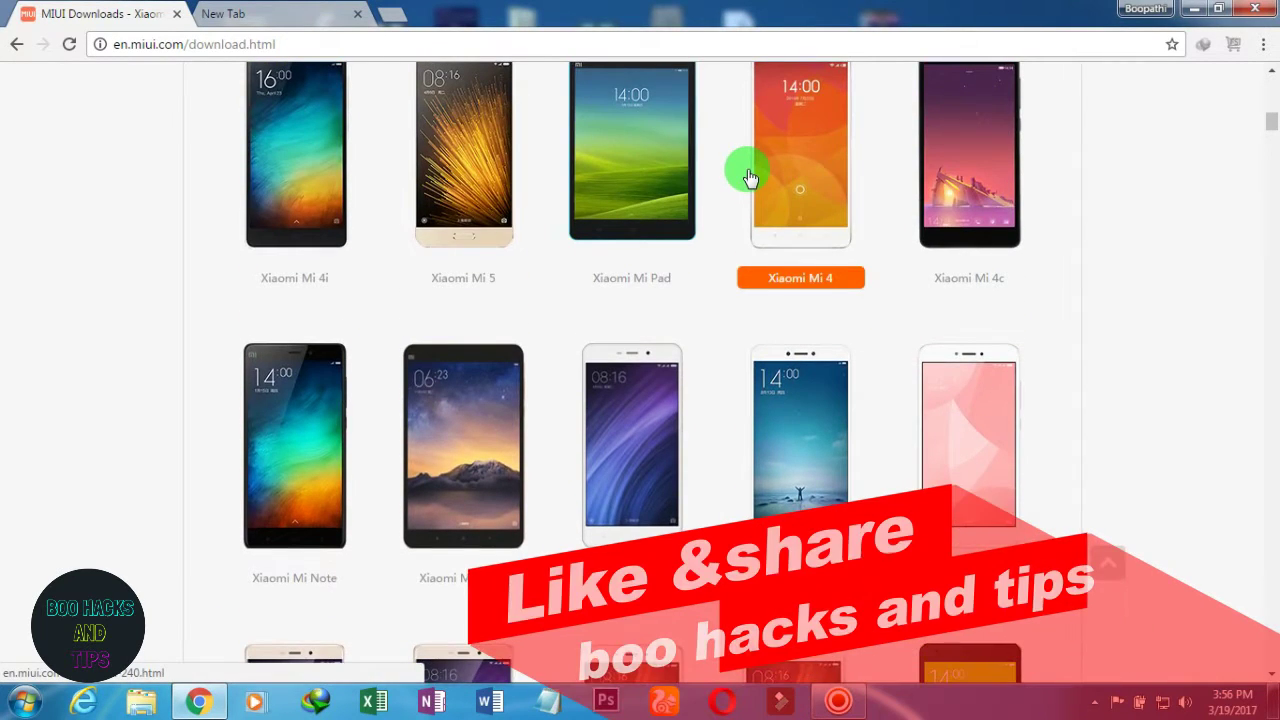
{"action": "scroll", "coordinate": [750, 177], "scroll_direction": "up", "scroll_amount": 2}
{"action": "scroll", "coordinate": [760, 184], "scroll_direction": "up", "scroll_amount": 4}
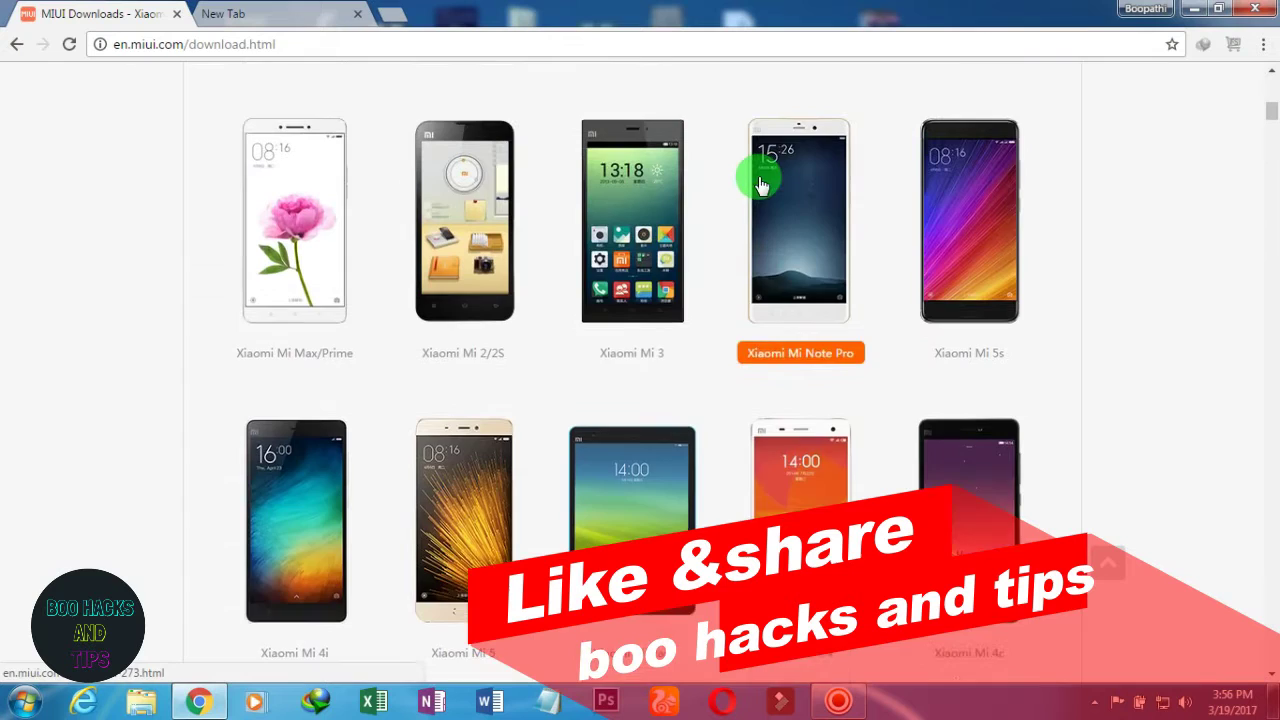
{"action": "scroll", "coordinate": [760, 184], "scroll_direction": "down", "scroll_amount": 1}
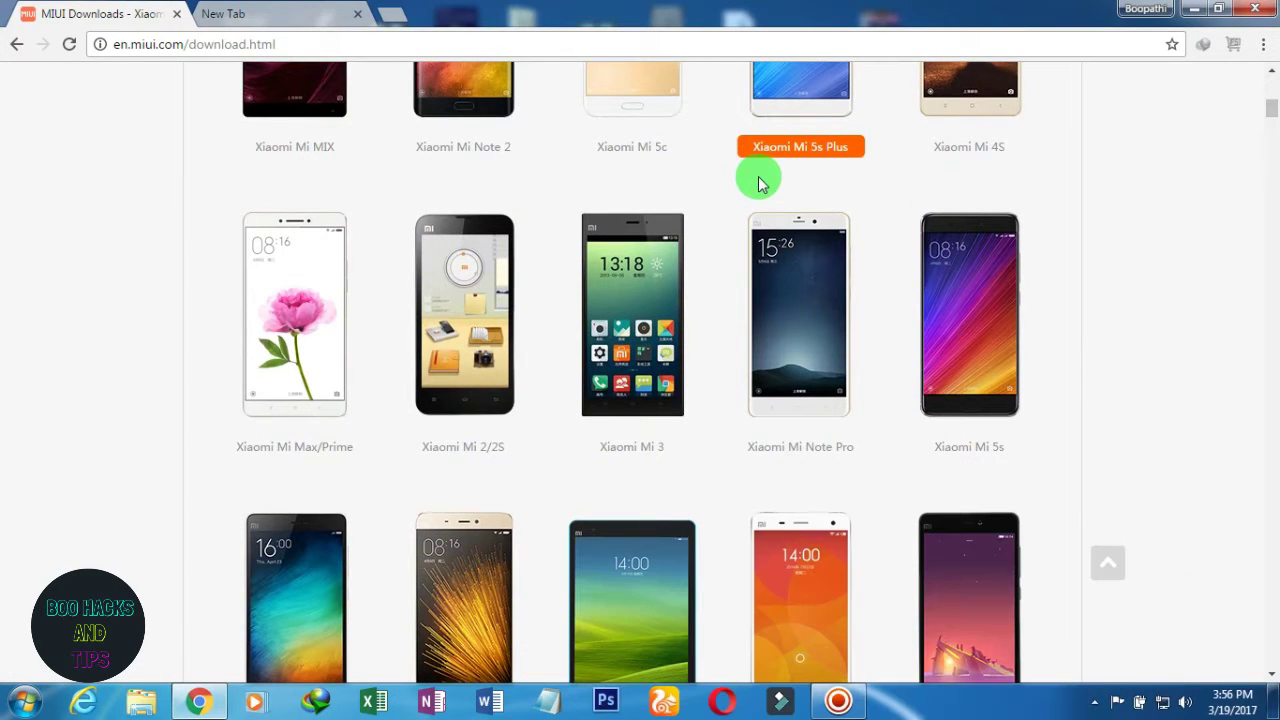
{"action": "scroll", "coordinate": [758, 180], "scroll_direction": "up", "scroll_amount": 3}
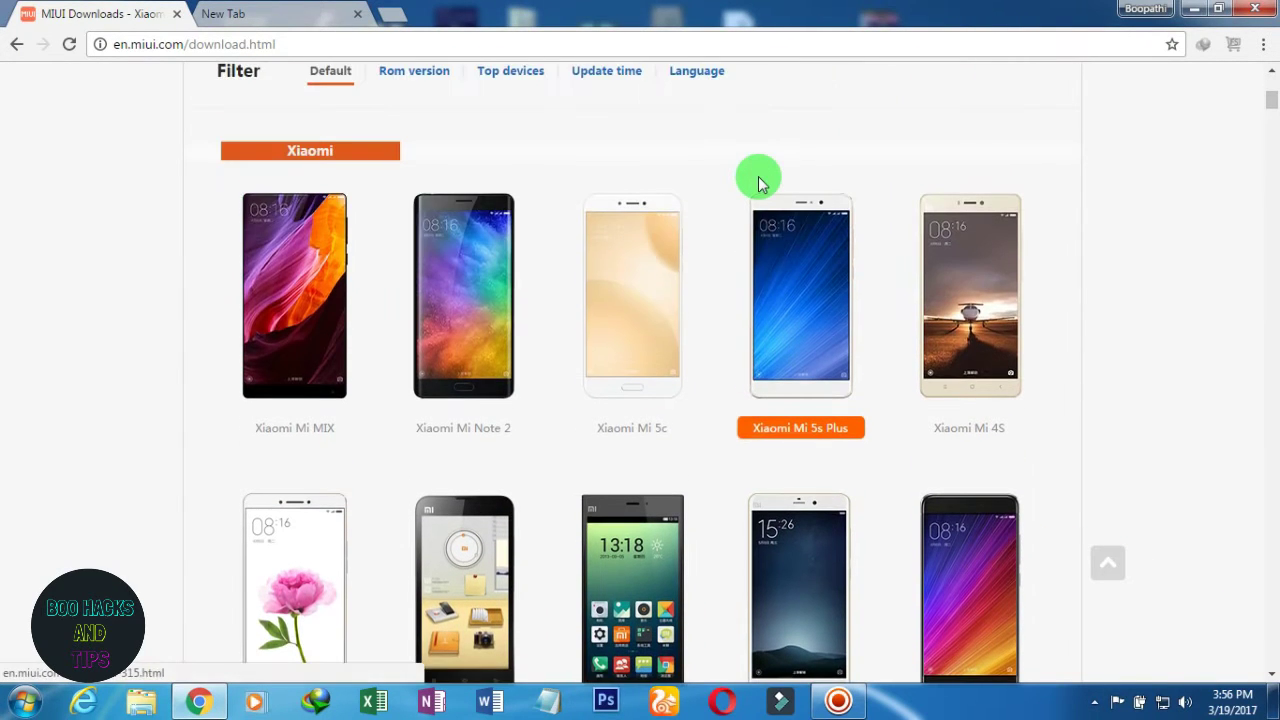
{"action": "scroll", "coordinate": [758, 180], "scroll_direction": "down", "scroll_amount": 4}
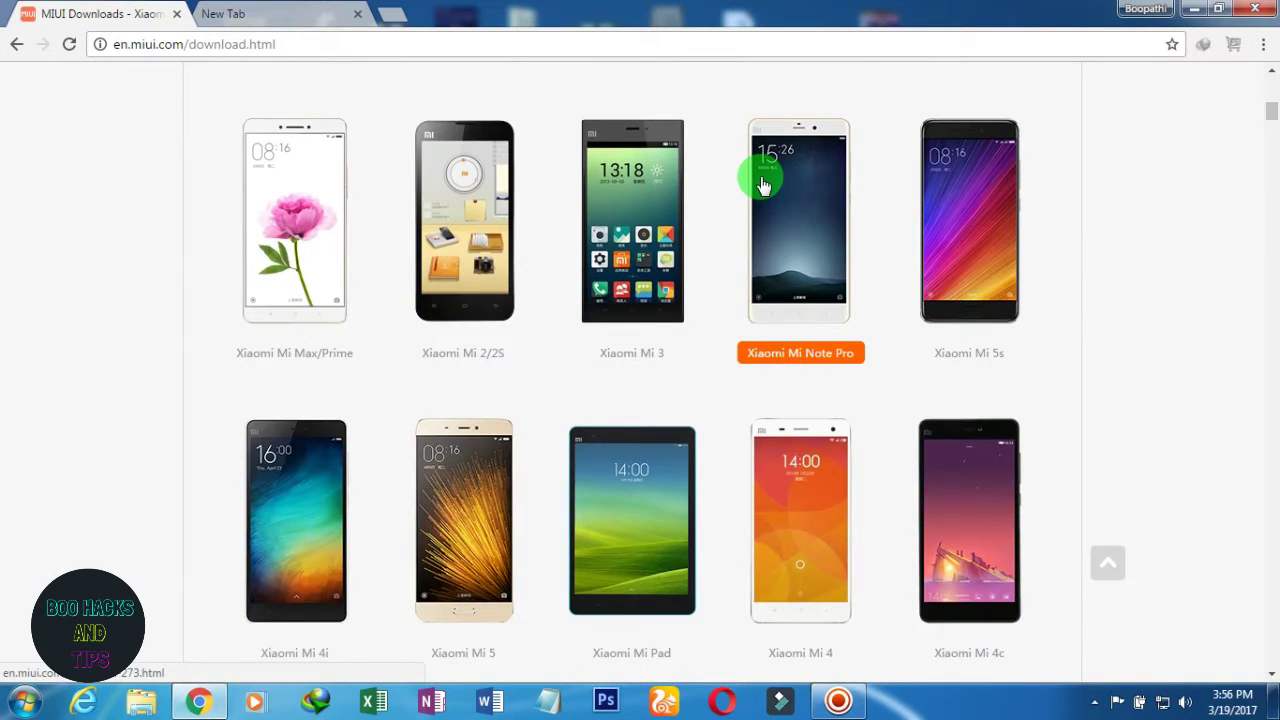
{"action": "scroll", "coordinate": [763, 186], "scroll_direction": "down", "scroll_amount": 3}
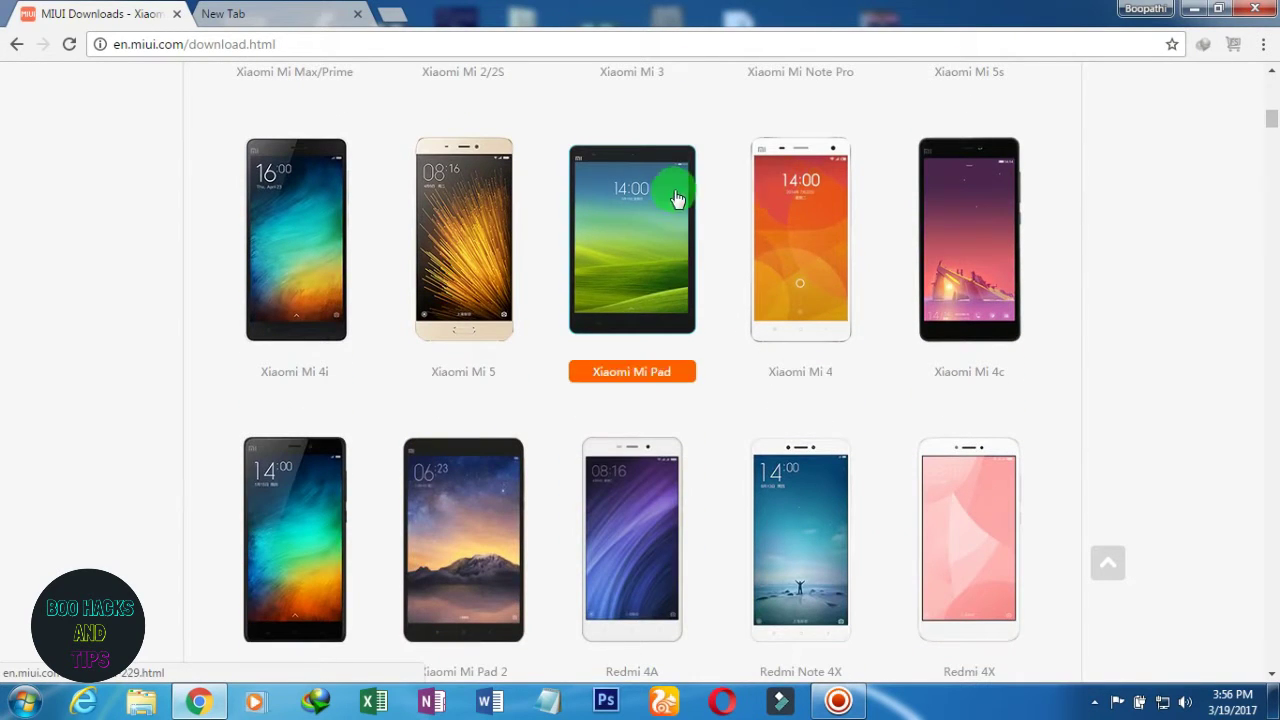
{"action": "scroll", "coordinate": [686, 200], "scroll_direction": "down", "scroll_amount": 4}
{"action": "scroll", "coordinate": [1025, 343], "scroll_direction": "down", "scroll_amount": 2}
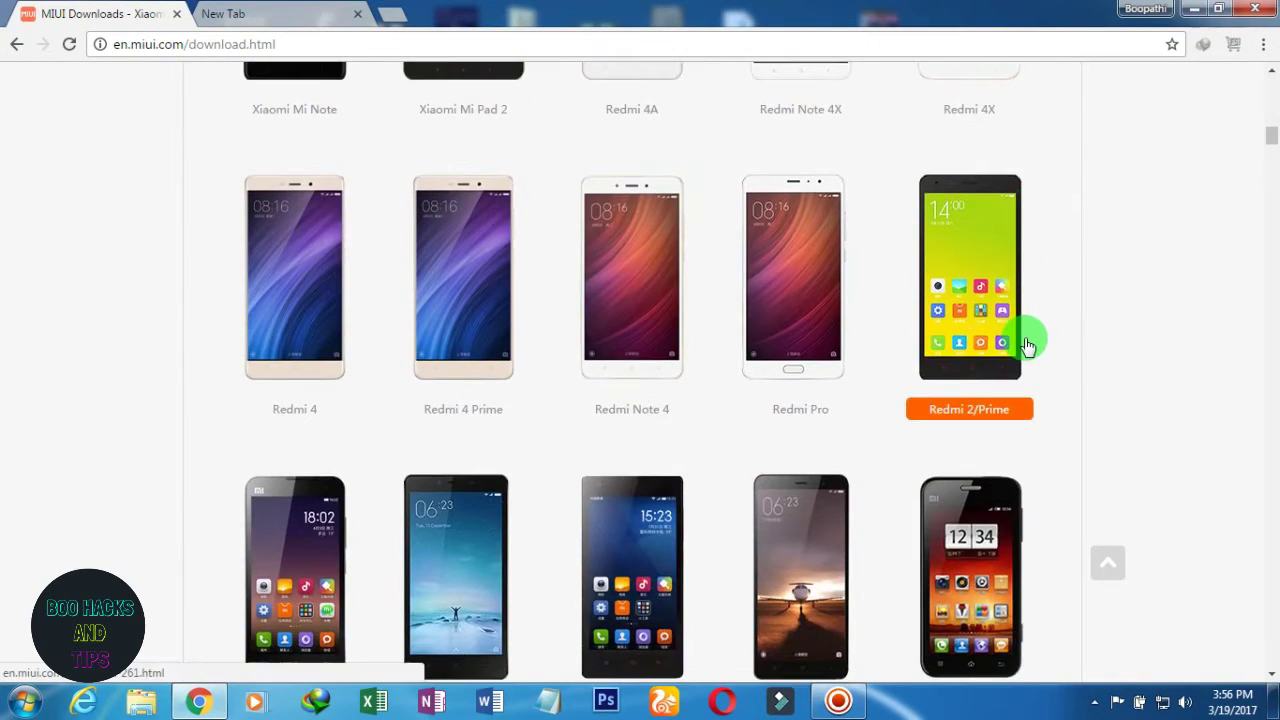
{"action": "scroll", "coordinate": [1027, 345], "scroll_direction": "down", "scroll_amount": 2}
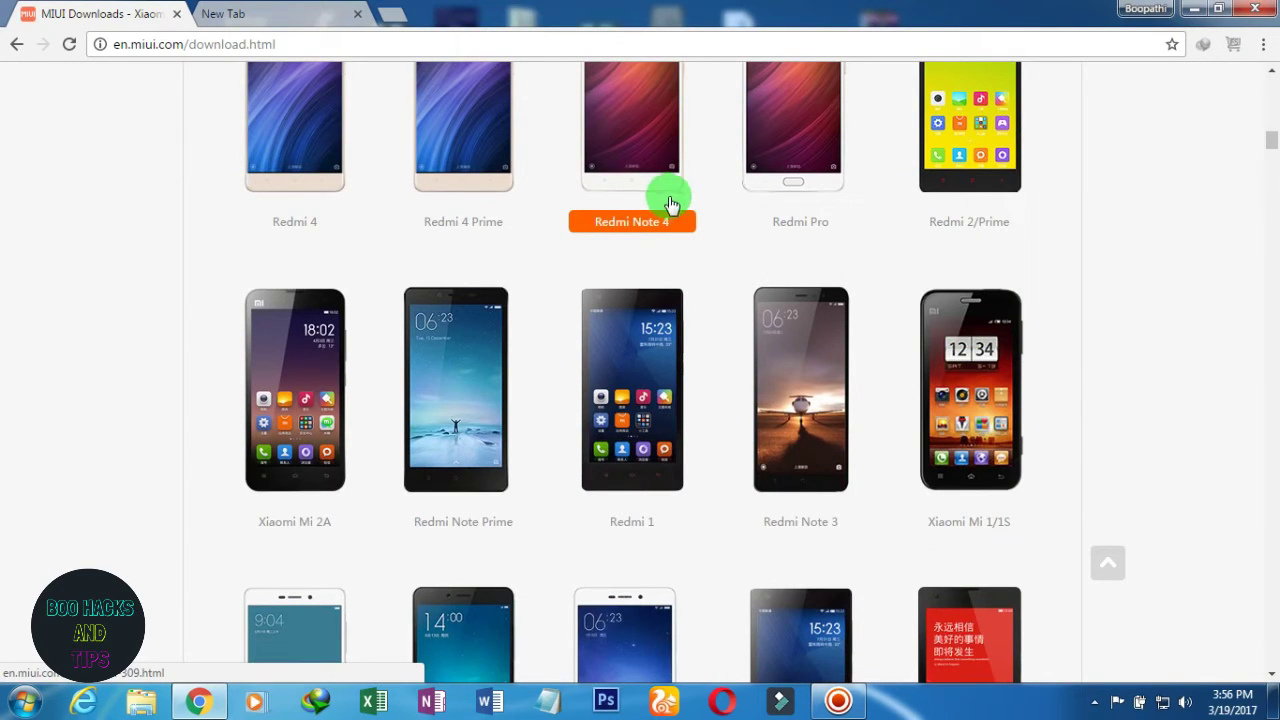
{"action": "scroll", "coordinate": [676, 210], "scroll_direction": "down", "scroll_amount": 2}
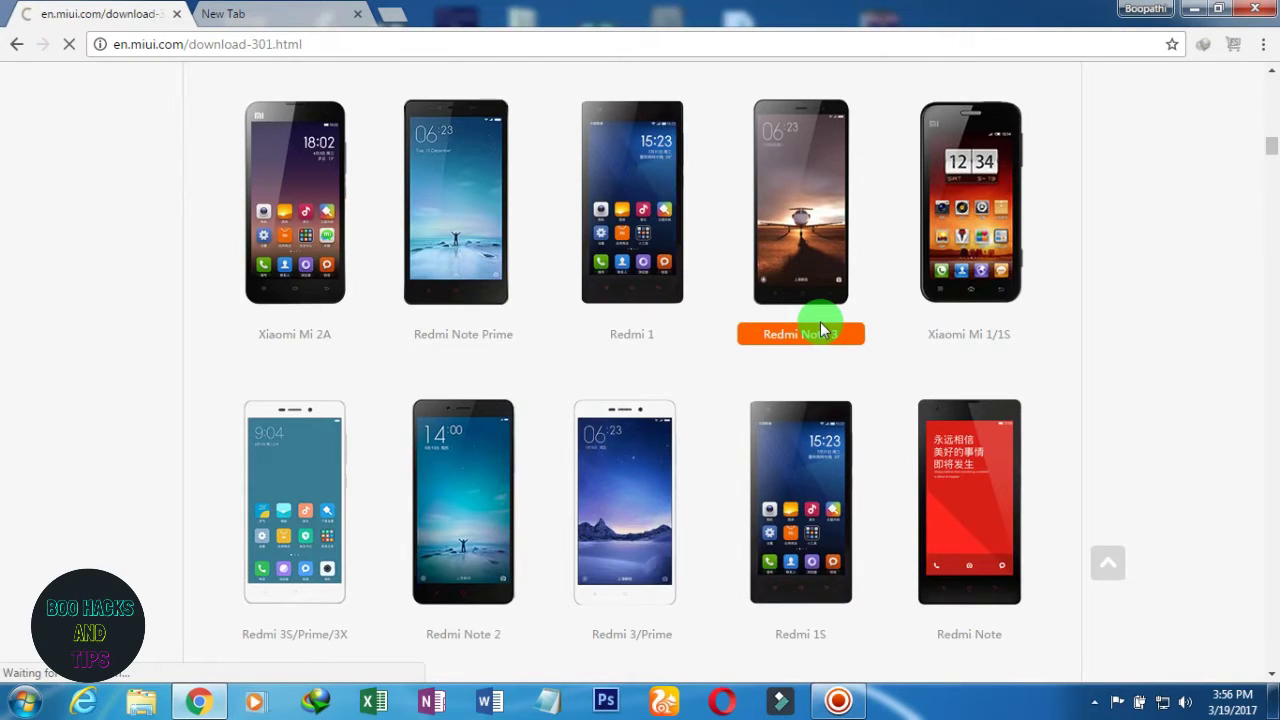
{"action": "scroll", "coordinate": [674, 383], "scroll_direction": "down", "scroll_amount": 2}
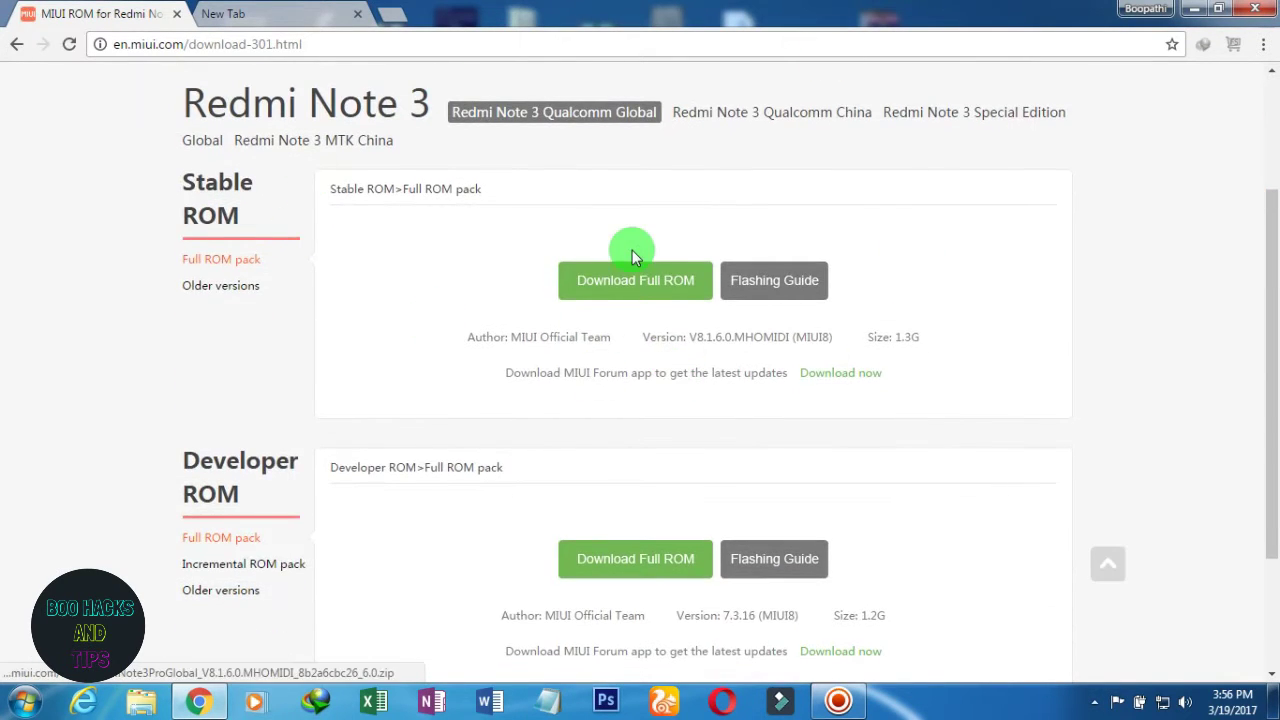
{"action": "scroll", "coordinate": [632, 257], "scroll_direction": "up", "scroll_amount": 2}
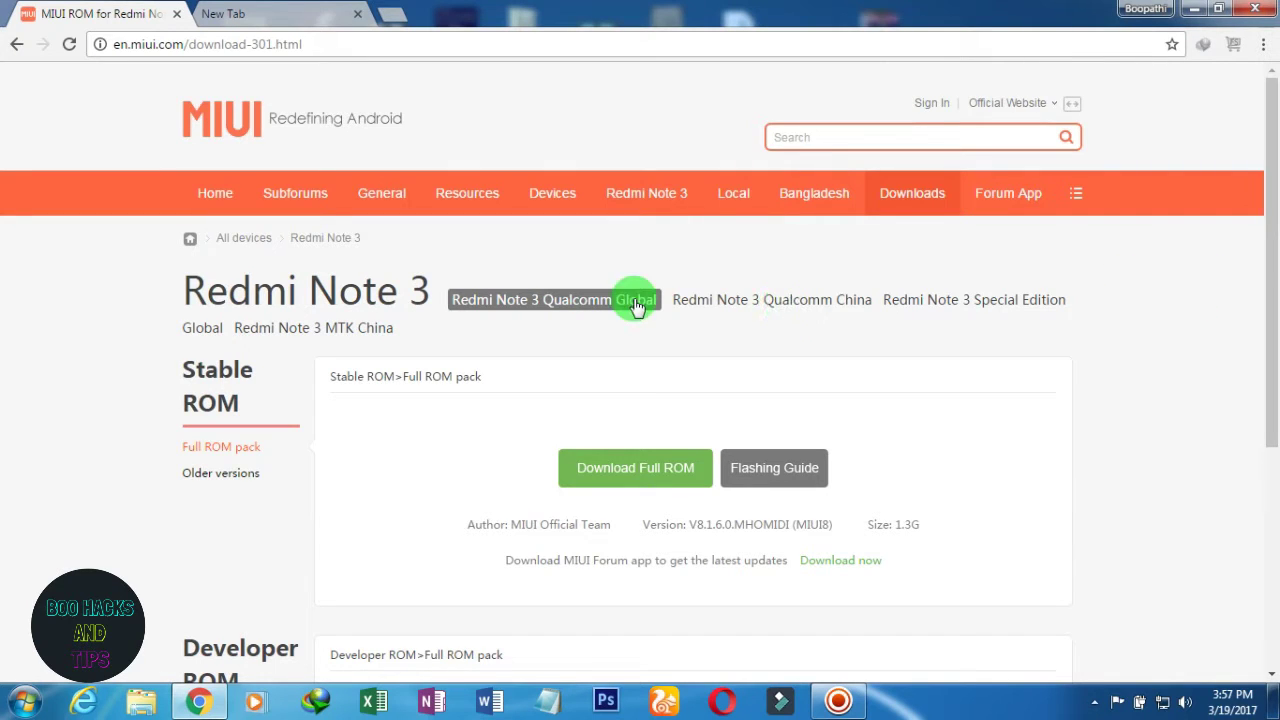
{"action": "scroll", "coordinate": [690, 375], "scroll_direction": "down", "scroll_amount": 2}
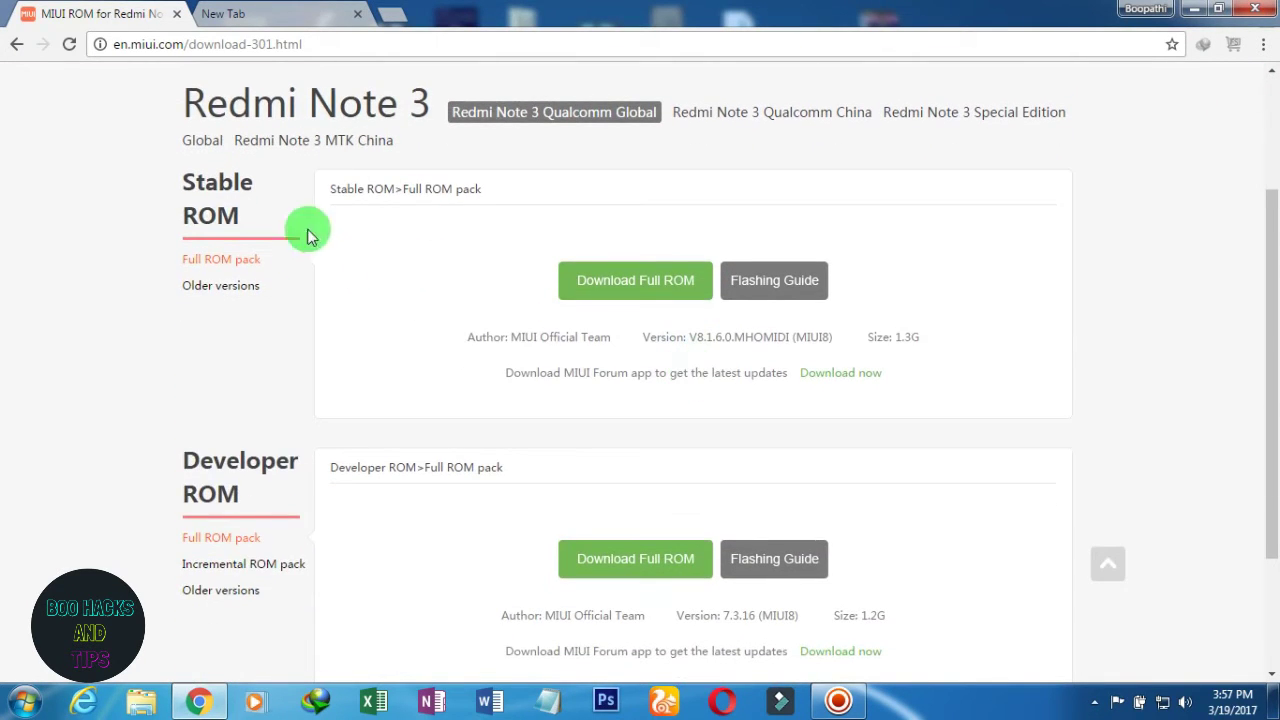
{"action": "left_click", "coordinate": [645, 560]}
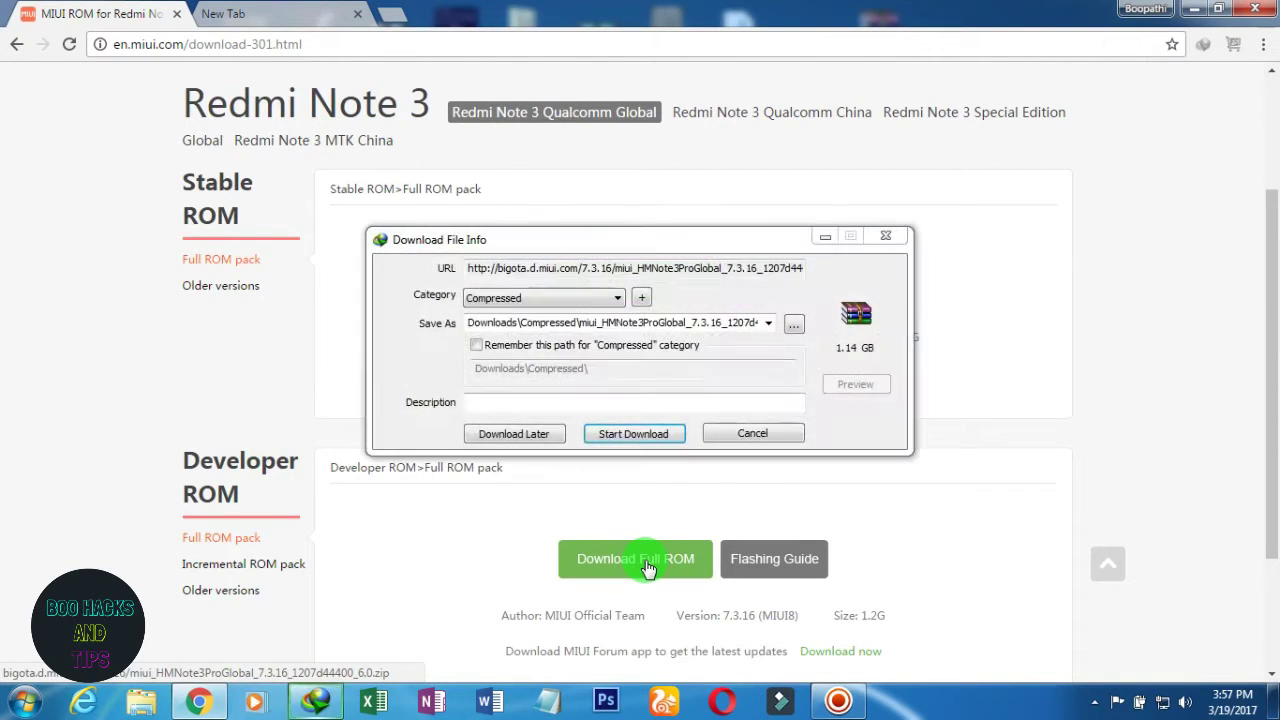
{"action": "left_click", "coordinate": [885, 236]}
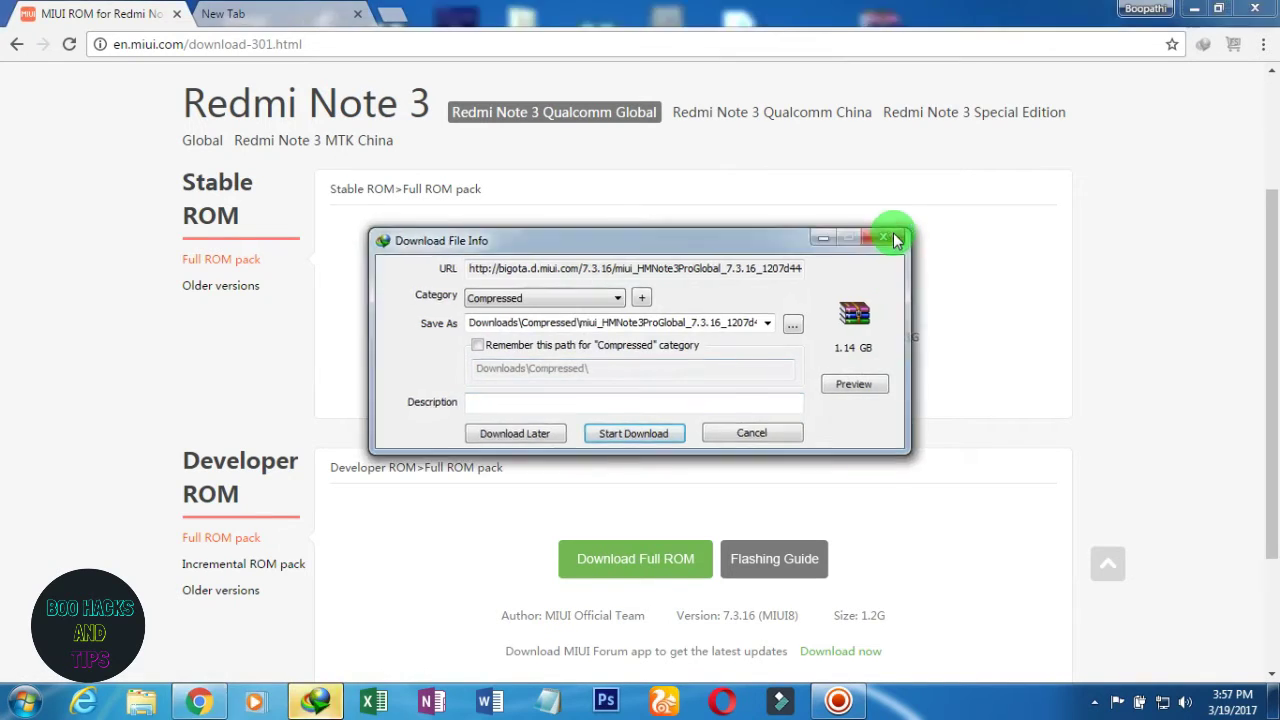
{"action": "left_click", "coordinate": [818, 212]}
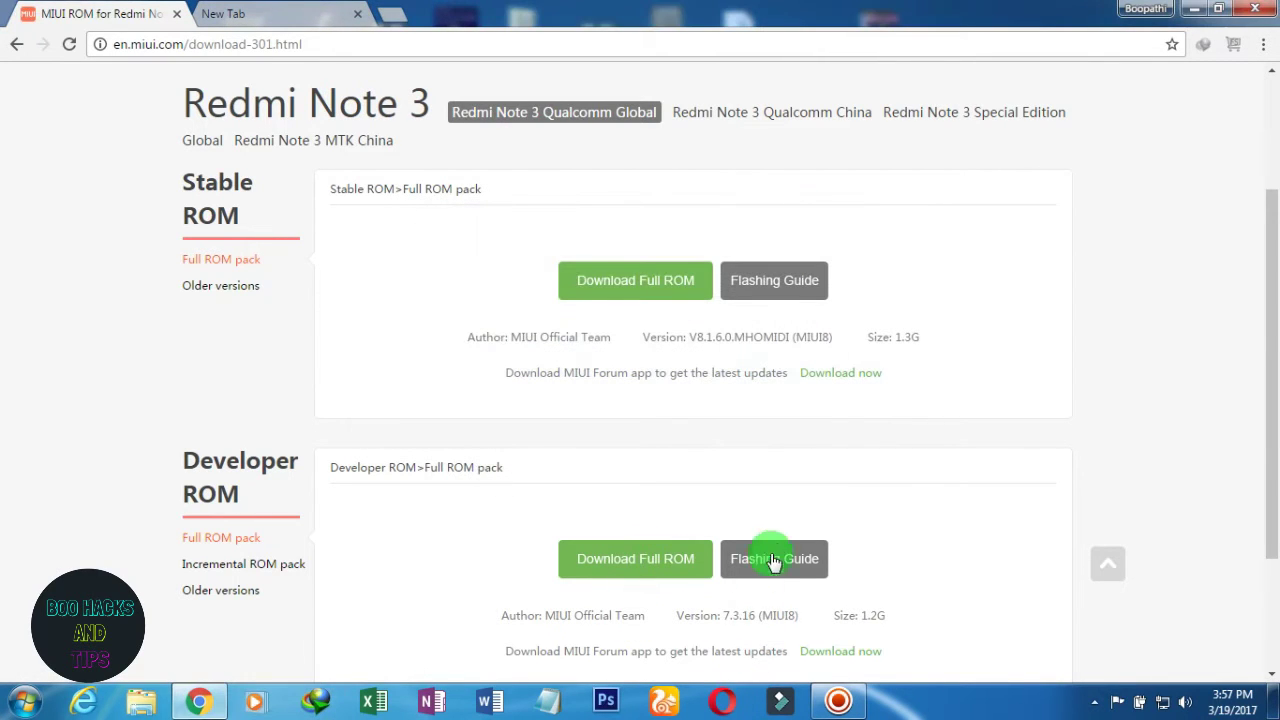
{"action": "left_click", "coordinate": [785, 556]}
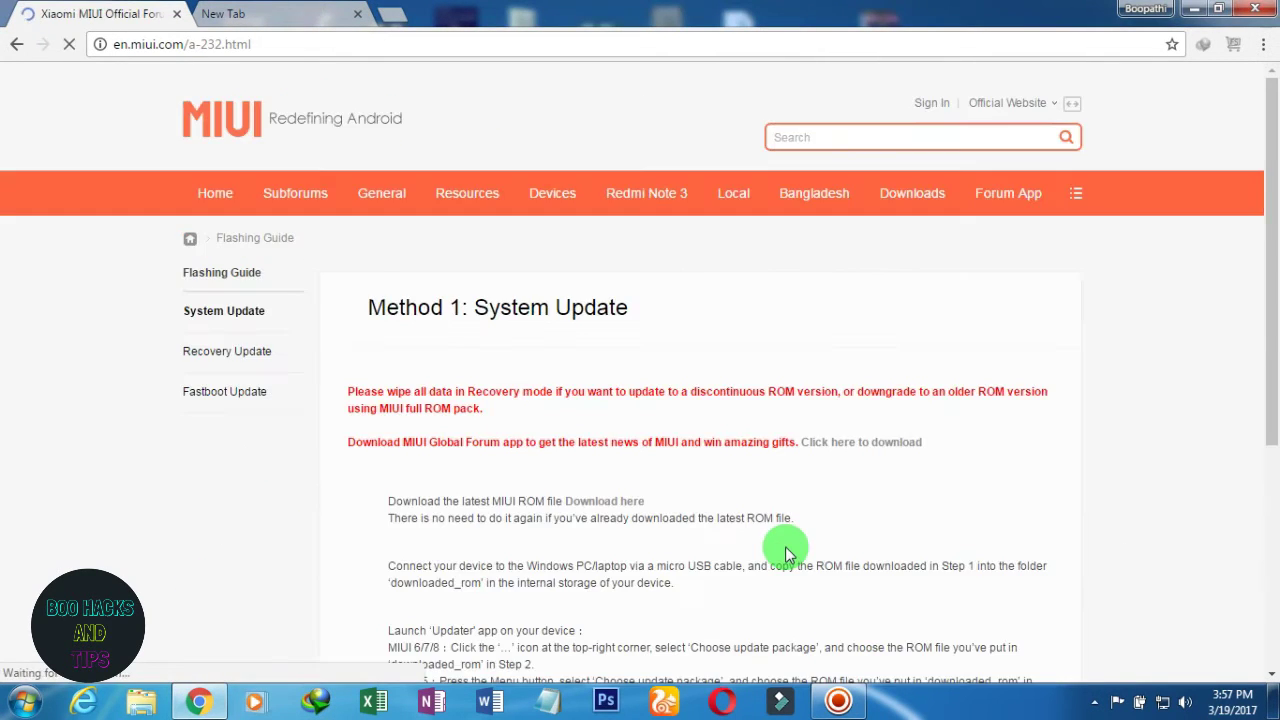
{"action": "scroll", "coordinate": [808, 405], "scroll_direction": "down", "scroll_amount": 2}
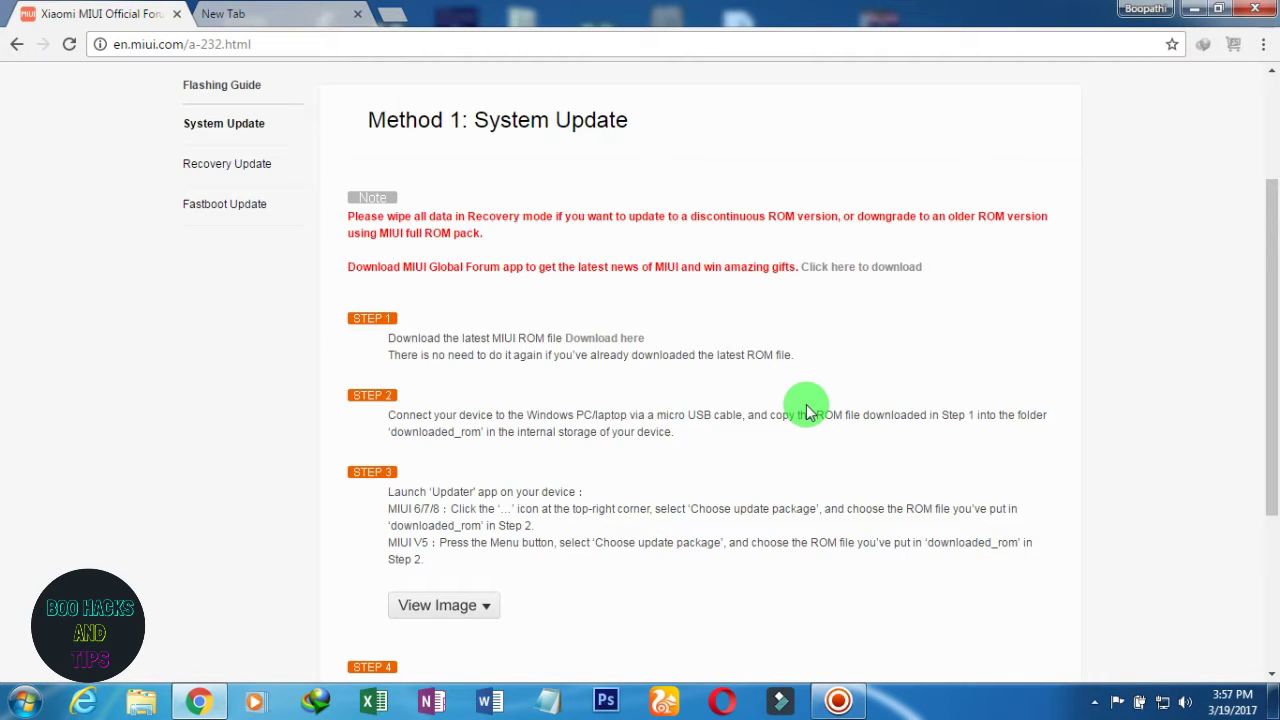
{"action": "scroll", "coordinate": [677, 277], "scroll_direction": "down", "scroll_amount": 2}
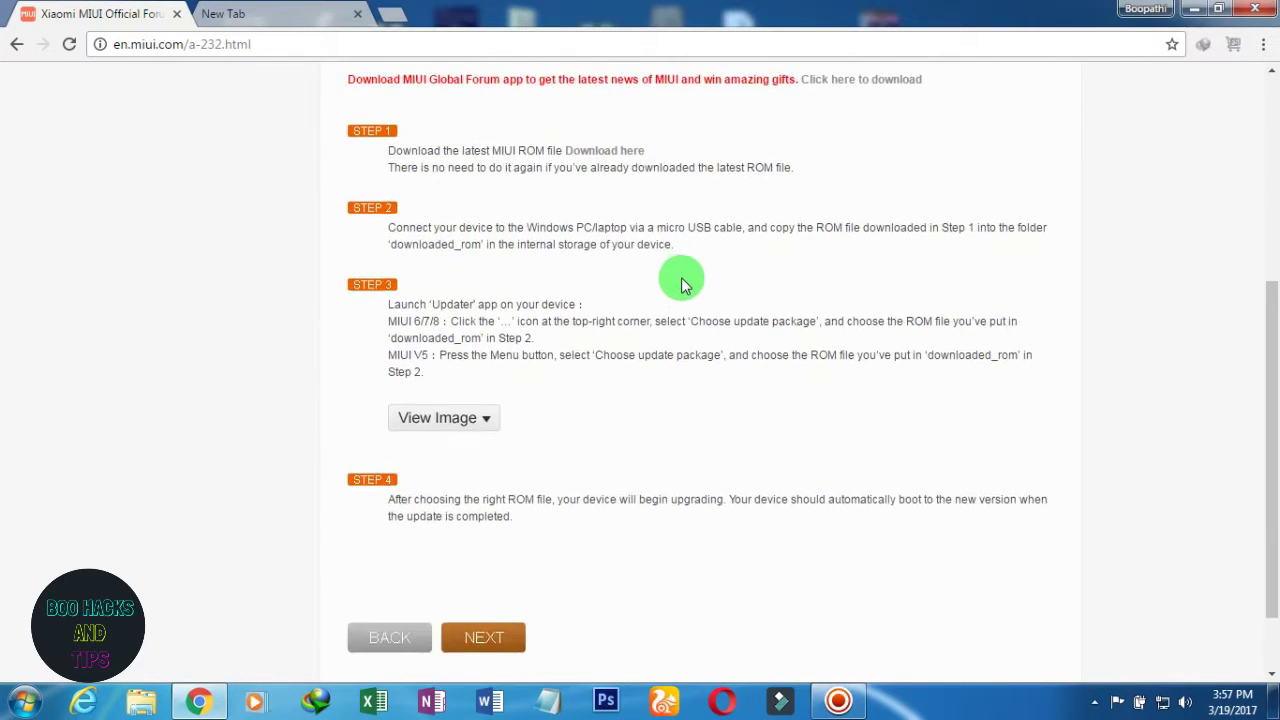
{"action": "scroll", "coordinate": [683, 285], "scroll_direction": "up", "scroll_amount": 2}
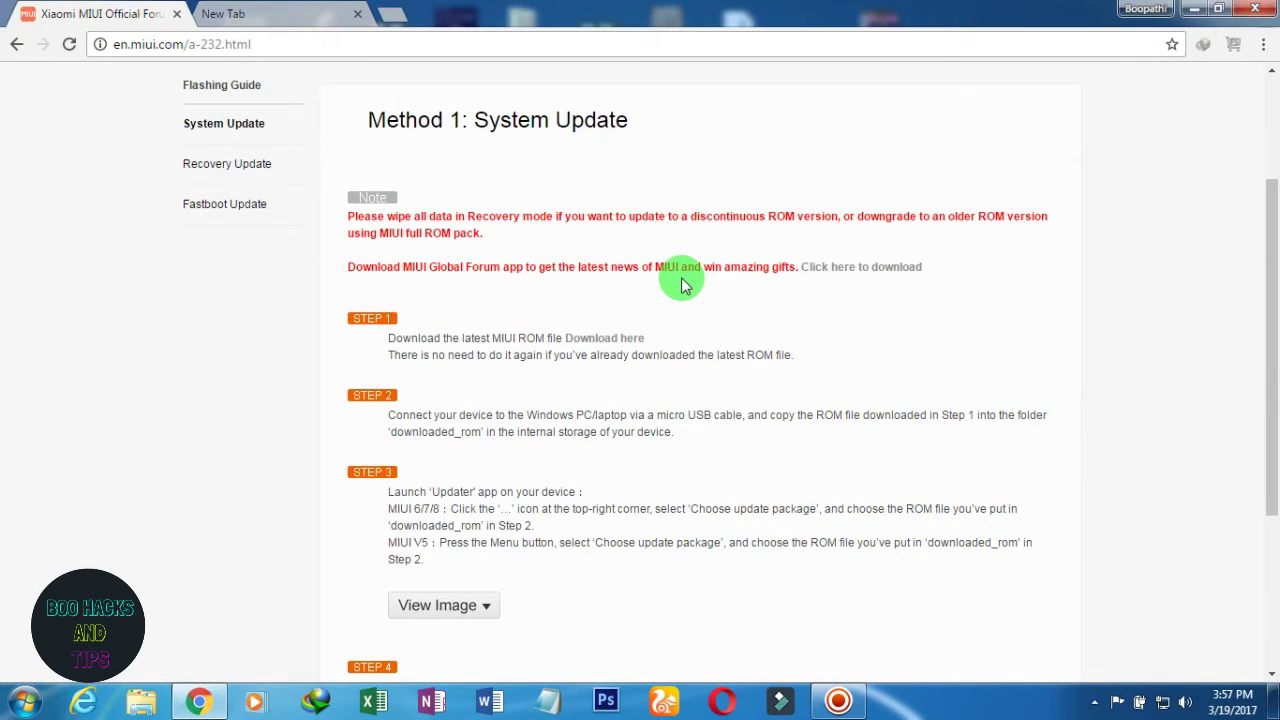
{"action": "scroll", "coordinate": [683, 285], "scroll_direction": "down", "scroll_amount": 1}
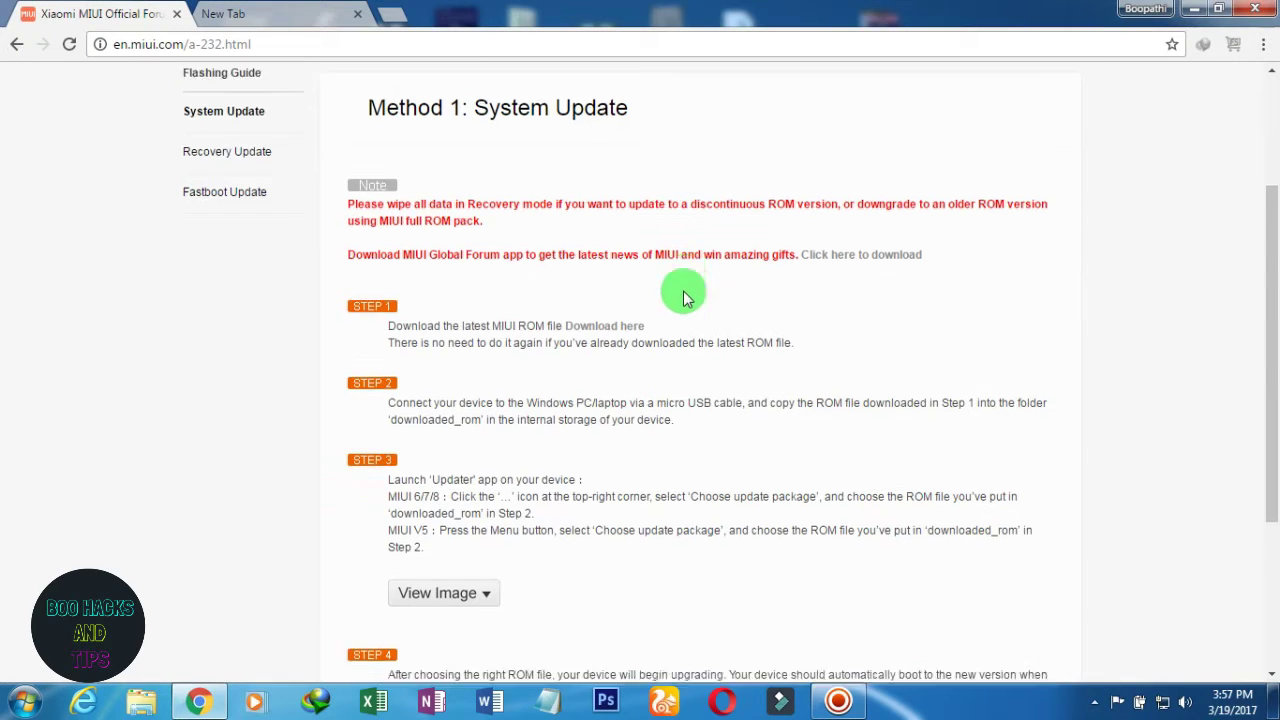
{"action": "scroll", "coordinate": [700, 497], "scroll_direction": "down", "scroll_amount": 1}
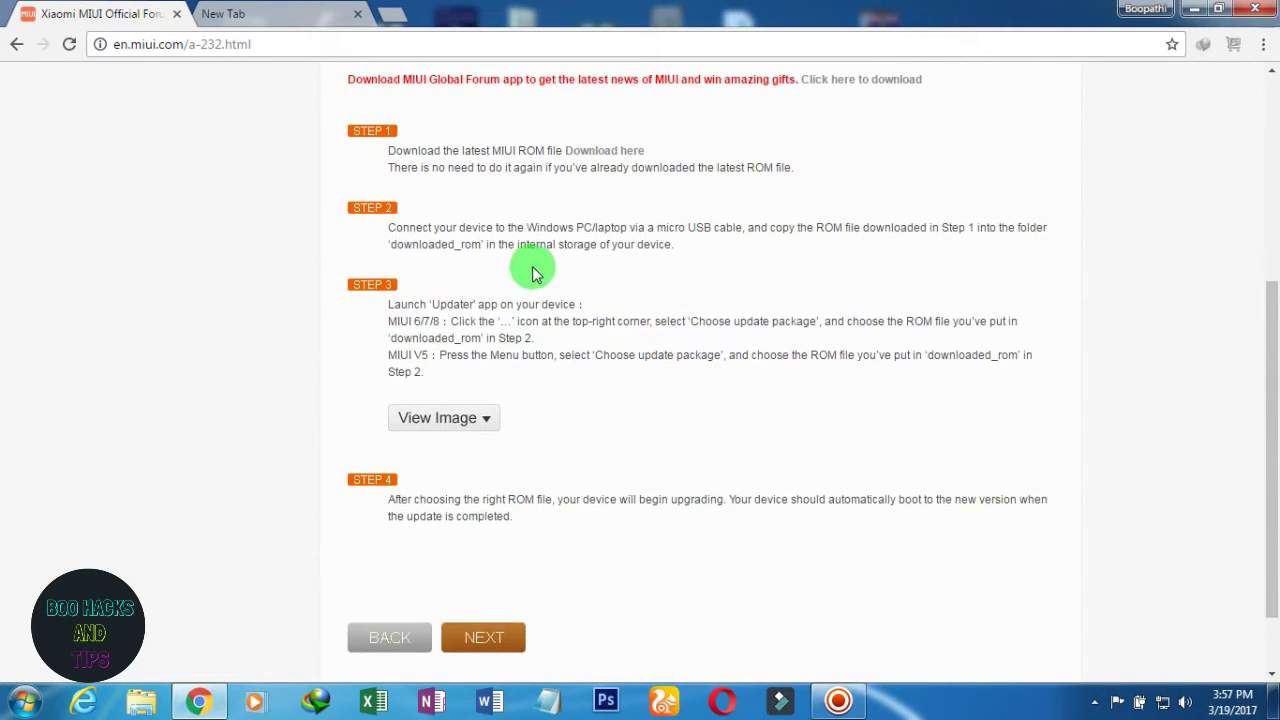
{"action": "scroll", "coordinate": [540, 290], "scroll_direction": "up", "scroll_amount": 2}
{"action": "scroll", "coordinate": [562, 453], "scroll_direction": "down", "scroll_amount": 1}
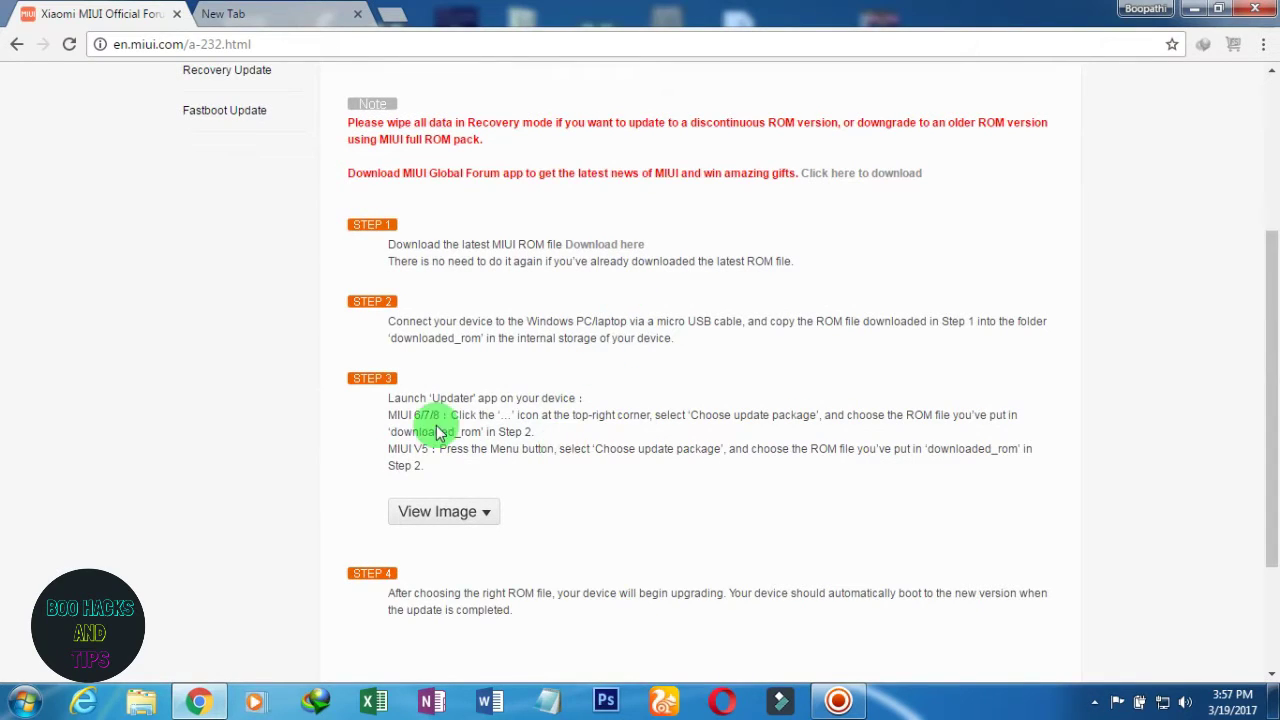
Step: Highlight the 'downloaded_rom' folder name in Step 2 and expand the Step 3 example screenshots
{"action": "left_click_drag", "start_coordinate": [400, 338], "coordinate": [486, 338]}
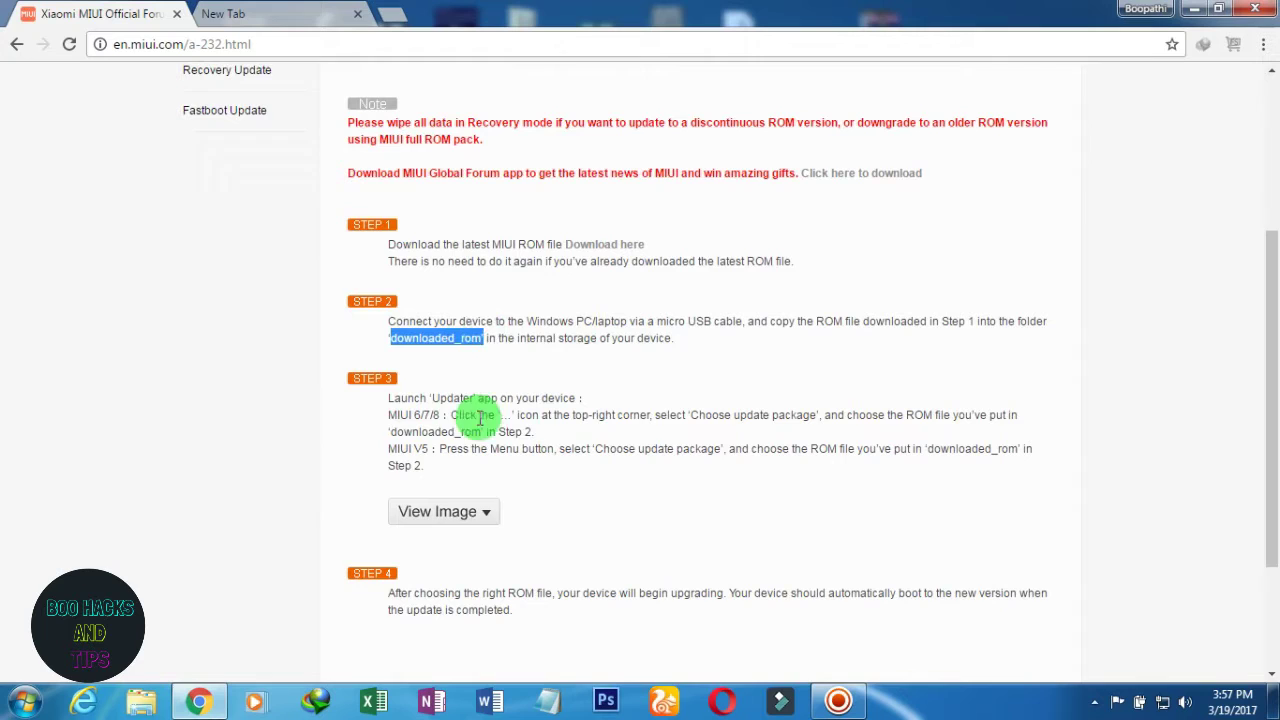
{"action": "left_click", "coordinate": [480, 513]}
{"action": "scroll", "coordinate": [574, 486], "scroll_direction": "down", "scroll_amount": 1}
{"action": "scroll", "coordinate": [606, 420], "scroll_direction": "down", "scroll_amount": 3}
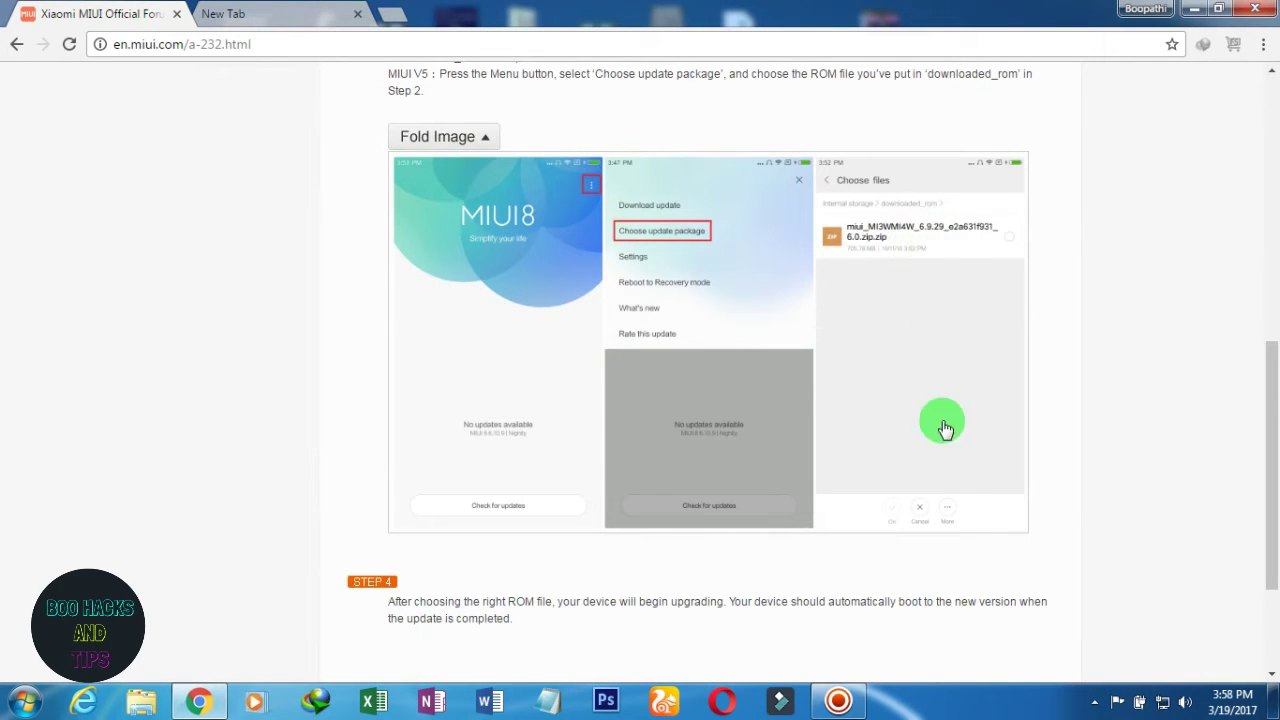
Step: Look through the three Step 3 Updater screenshots, then switch to the phone's home screen
{"action": "scroll", "coordinate": [895, 497], "scroll_direction": "down", "scroll_amount": 2}
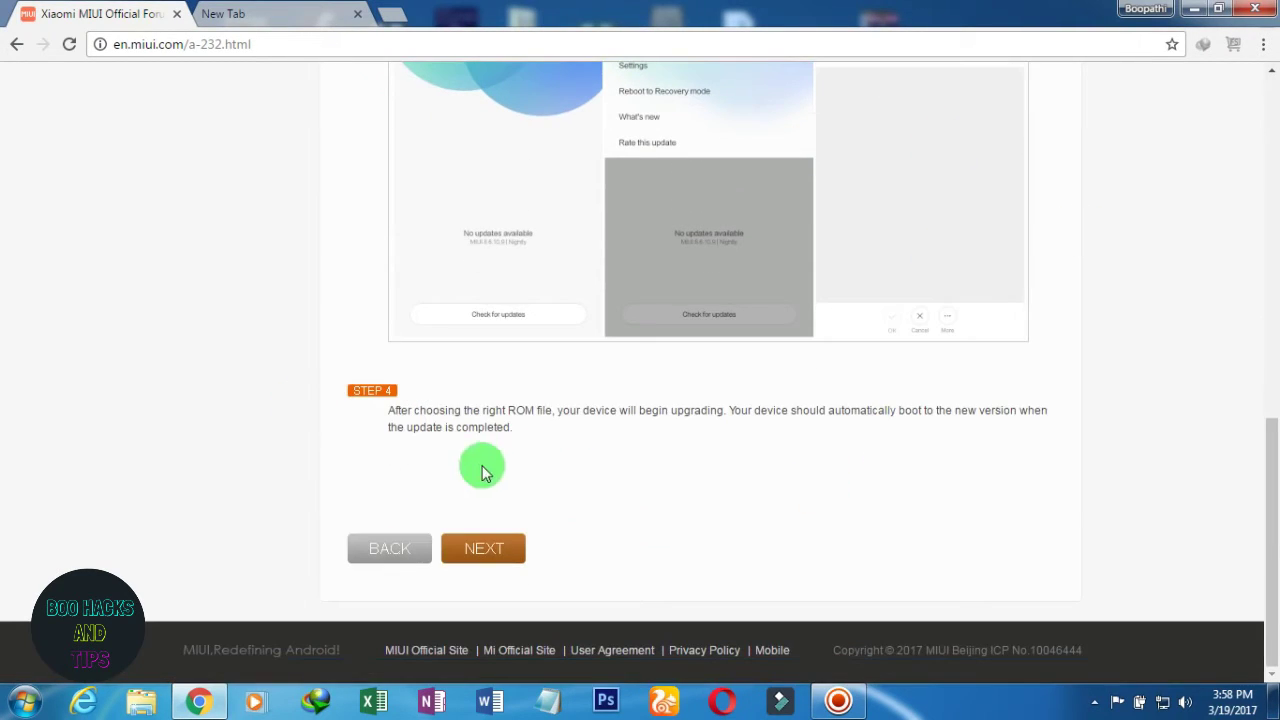
{"action": "scroll", "coordinate": [490, 220], "scroll_direction": "up", "scroll_amount": 4}
{"action": "scroll", "coordinate": [490, 220], "scroll_direction": "up", "scroll_amount": 2}
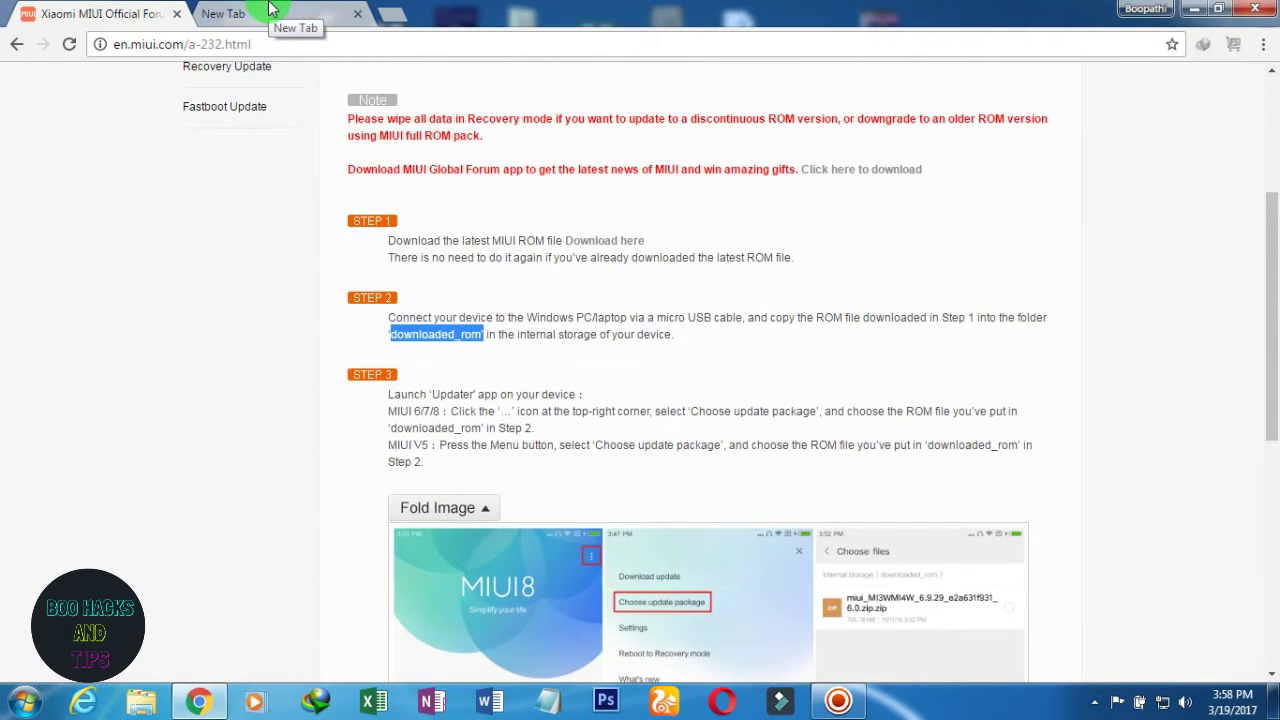
{"action": "scroll", "coordinate": [300, 150], "scroll_direction": "up", "scroll_amount": 4}
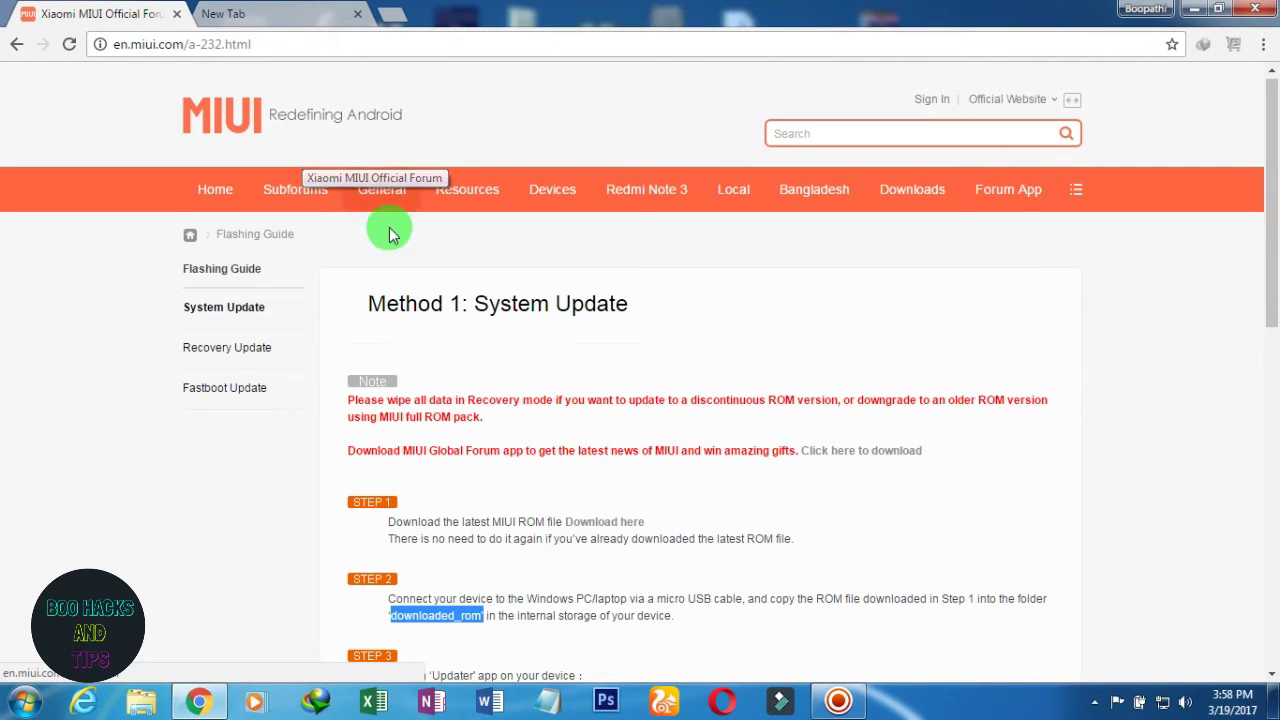
{"action": "scroll", "coordinate": [798, 235], "scroll_direction": "down", "scroll_amount": 6}
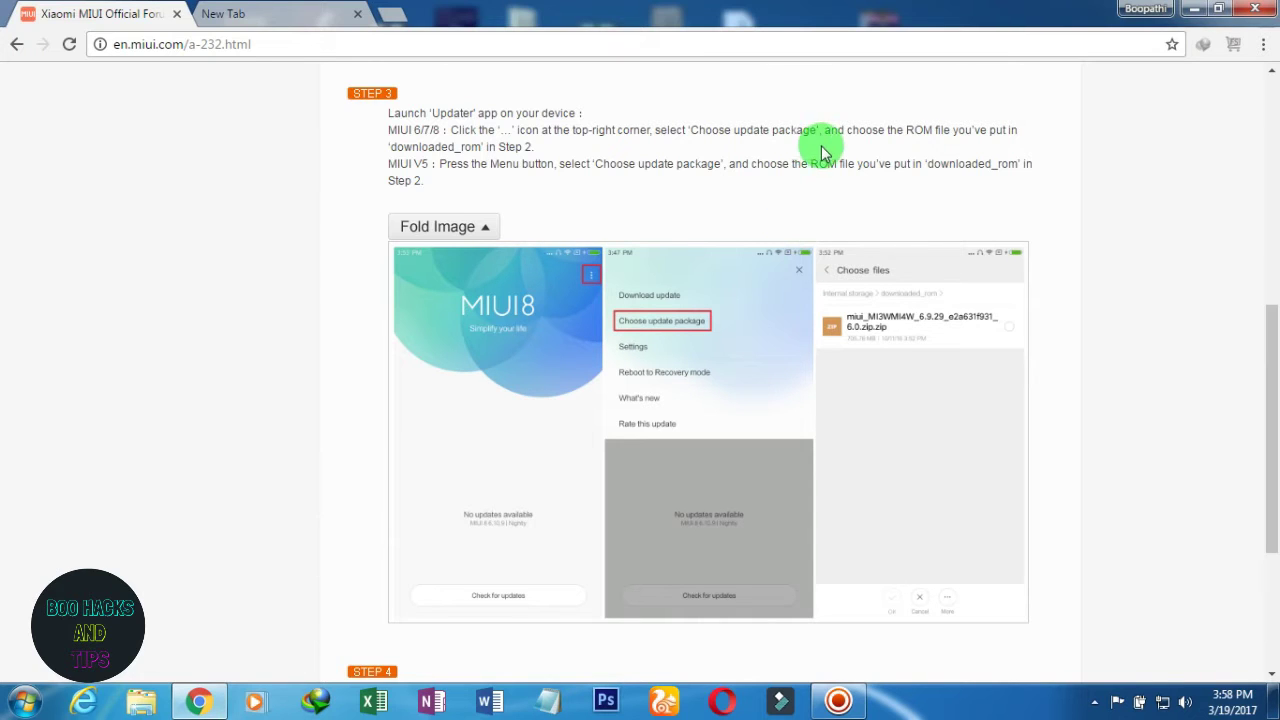
{"action": "scroll", "coordinate": [766, 243], "scroll_direction": "down", "scroll_amount": 1}
{"action": "scroll", "coordinate": [762, 460], "scroll_direction": "up", "scroll_amount": 1}
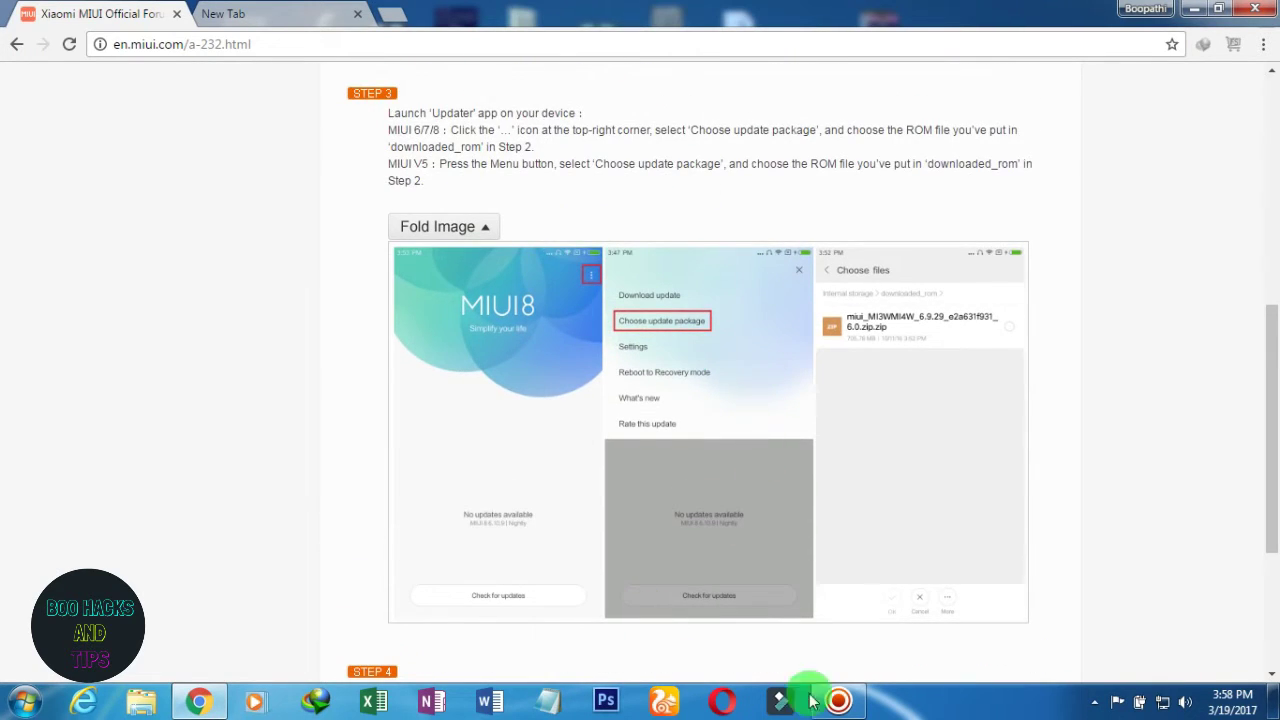
{"action": "left_click", "coordinate": [841, 705]}
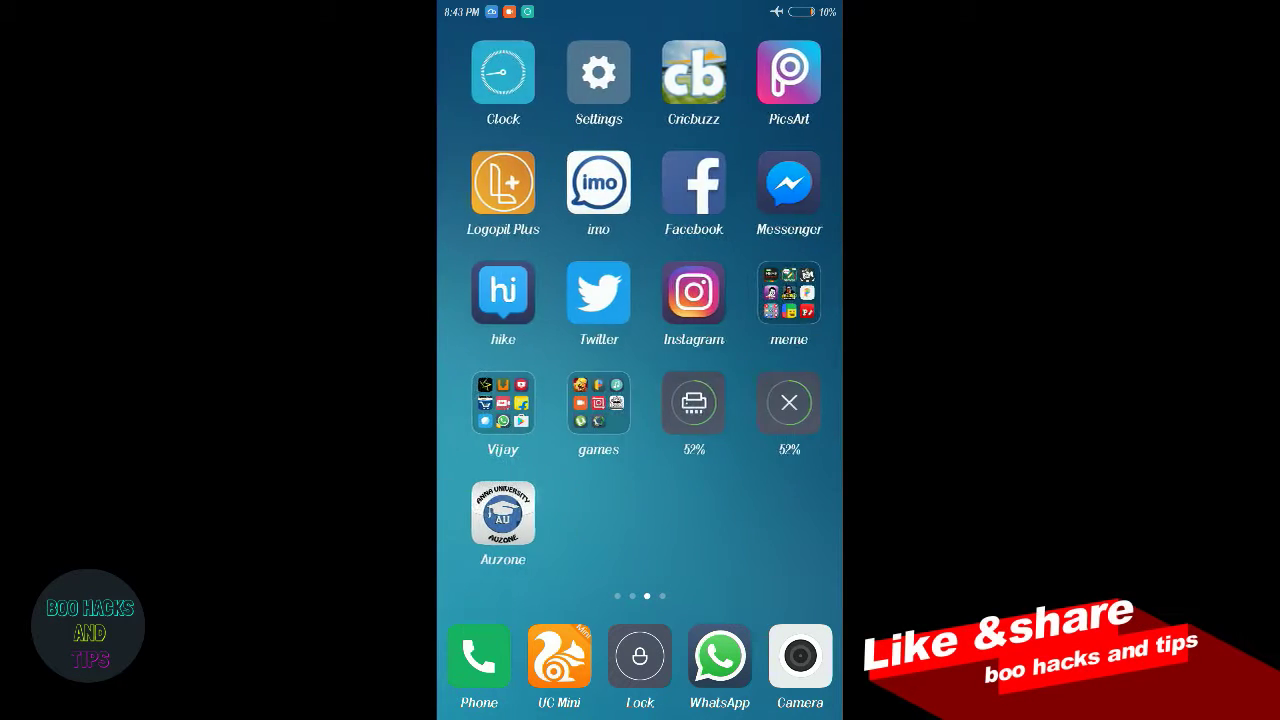
Step: Go from Settings through Additional settings and Backup & reset to Local backups, showing the 27 Feb backup
{"action": "left_click", "coordinate": [592, 72]}
{"action": "scroll", "coordinate": [640, 390], "scroll_direction": "down", "scroll_amount": 5}
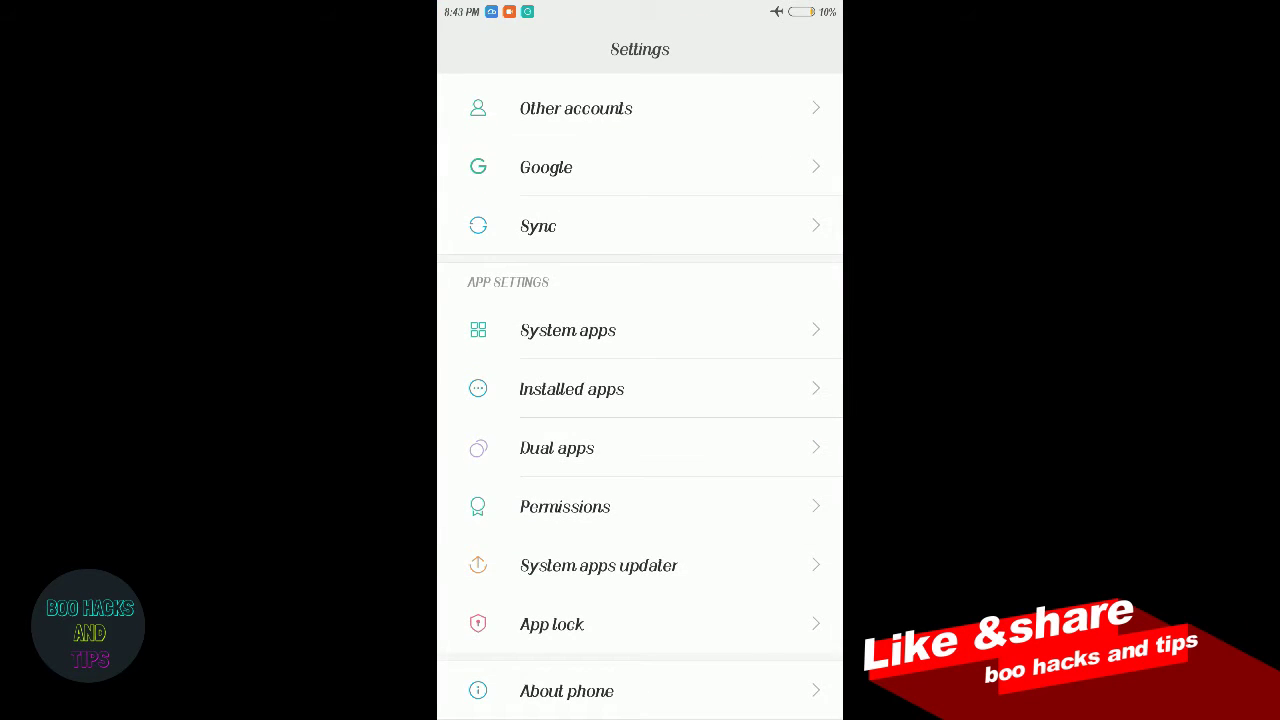
{"action": "left_click", "coordinate": [566, 691]}
{"action": "left_click", "coordinate": [461, 49]}
{"action": "scroll", "coordinate": [686, 529], "scroll_direction": "up", "scroll_amount": 3}
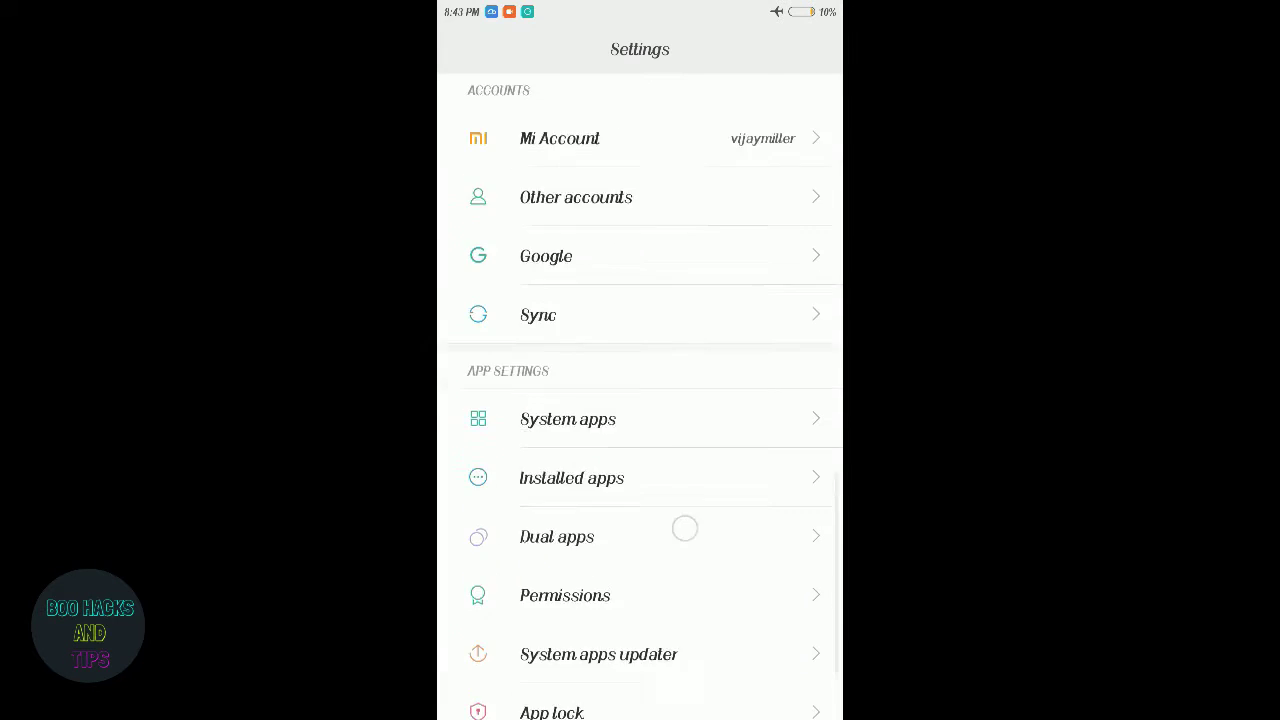
{"action": "scroll", "coordinate": [677, 386], "scroll_direction": "down", "scroll_amount": 2}
{"action": "scroll", "coordinate": [657, 617], "scroll_direction": "up", "scroll_amount": 3}
{"action": "left_click", "coordinate": [686, 257]}
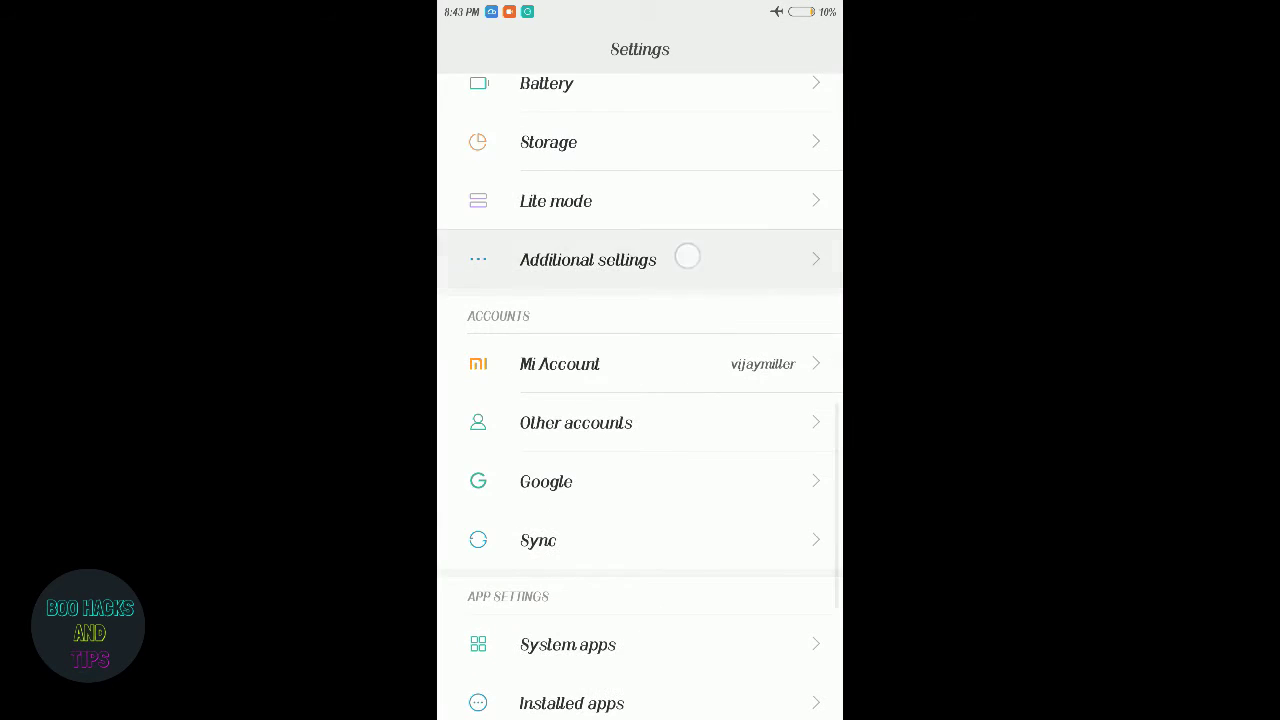
{"action": "scroll", "coordinate": [674, 554], "scroll_direction": "down", "scroll_amount": 3}
{"action": "left_click", "coordinate": [540, 622]}
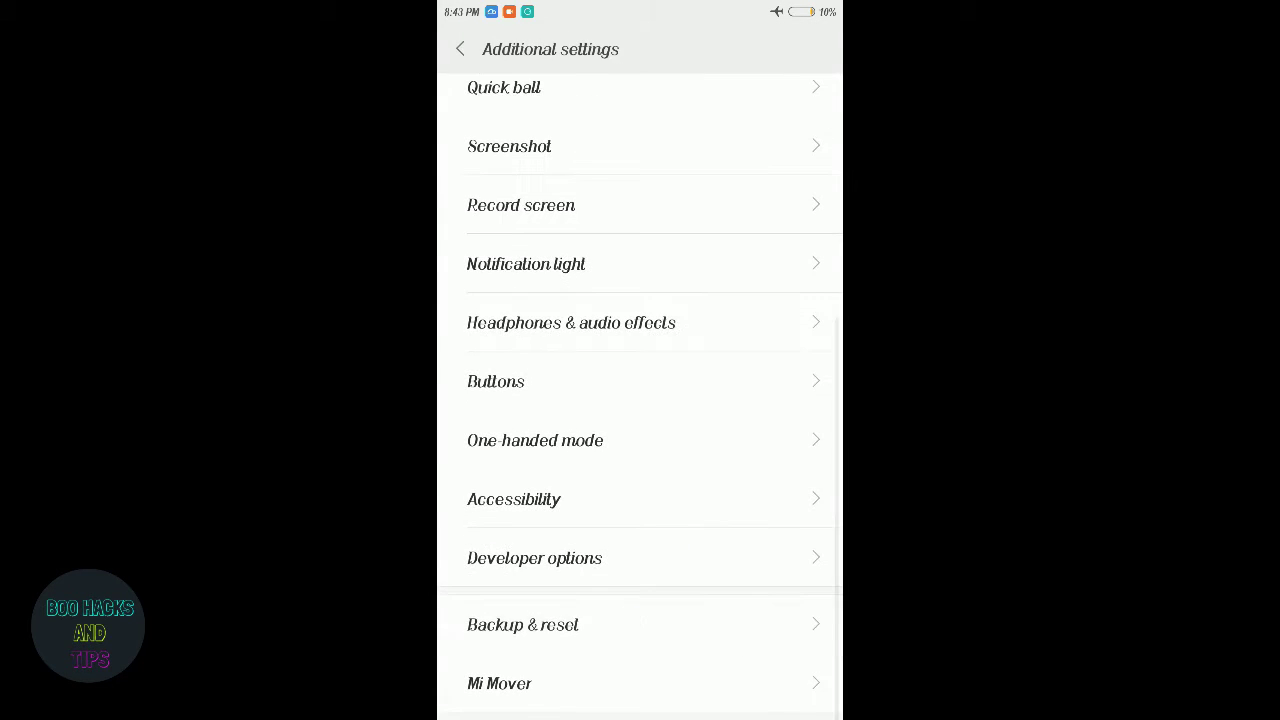
{"action": "left_click", "coordinate": [690, 146]}
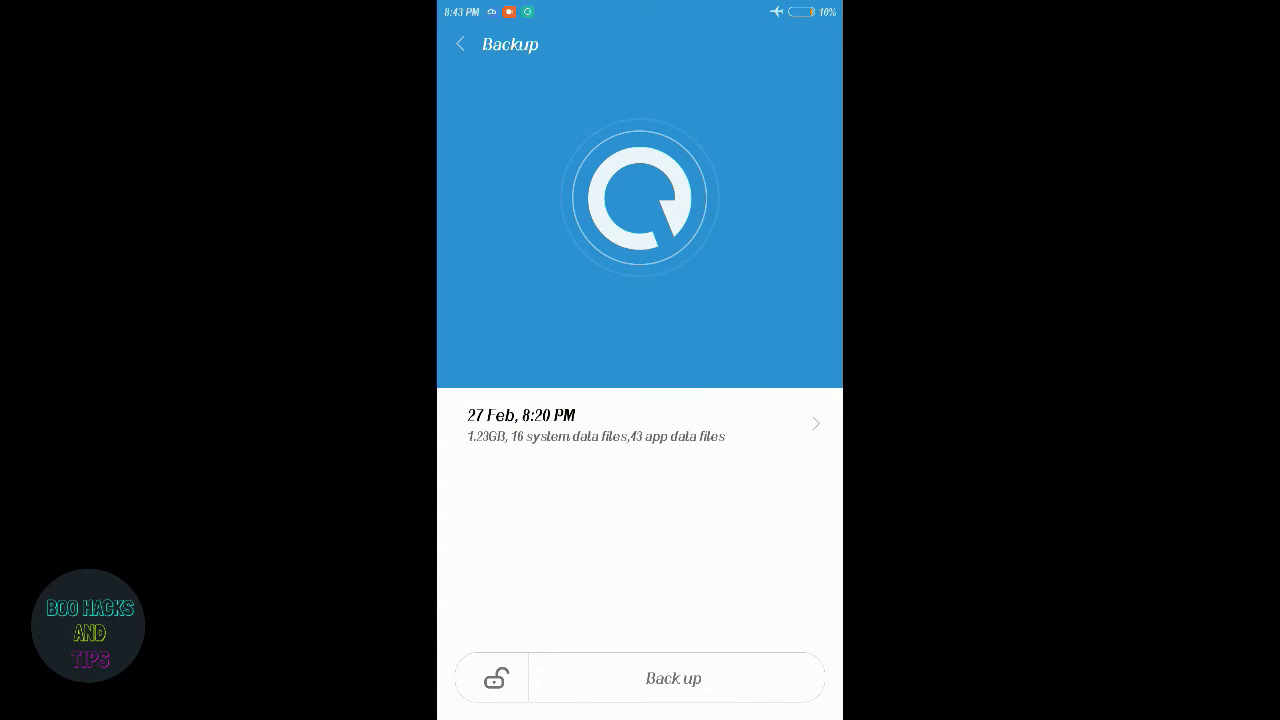
Step: Start a new backup and keep all System items, including Browser, Security and Weather, selected
{"action": "left_click", "coordinate": [673, 678]}
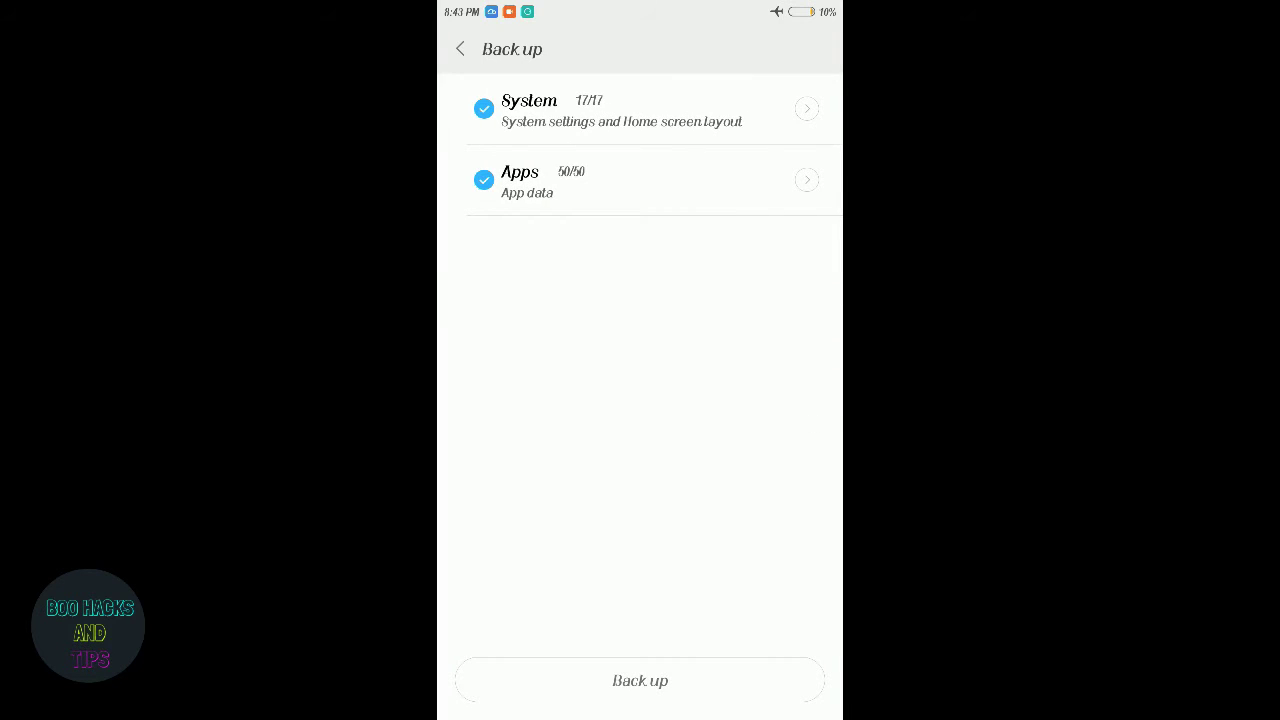
{"action": "left_click", "coordinate": [484, 108]}
{"action": "left_click", "coordinate": [484, 108]}
{"action": "left_click", "coordinate": [807, 108]}
{"action": "scroll", "coordinate": [696, 275], "scroll_direction": "down", "scroll_amount": 2}
{"action": "scroll", "coordinate": [696, 275], "scroll_direction": "up", "scroll_amount": 3}
{"action": "left_click", "coordinate": [720, 108]}
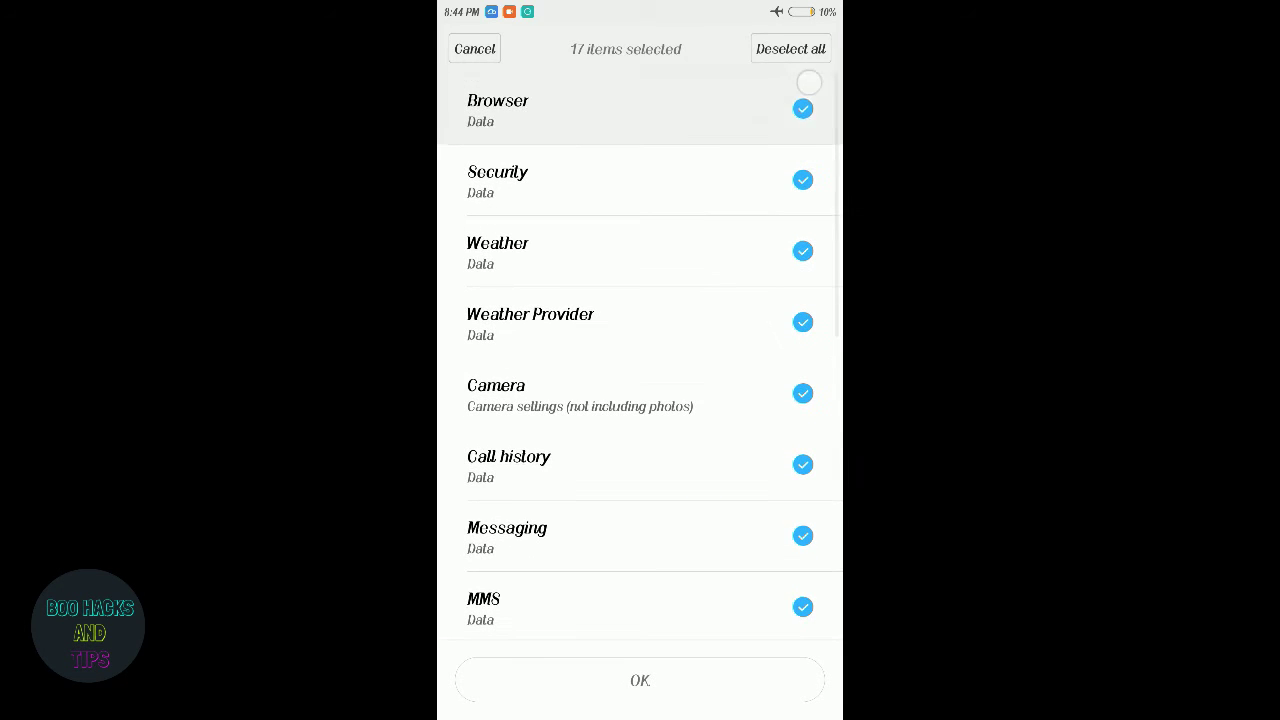
{"action": "left_click", "coordinate": [727, 188]}
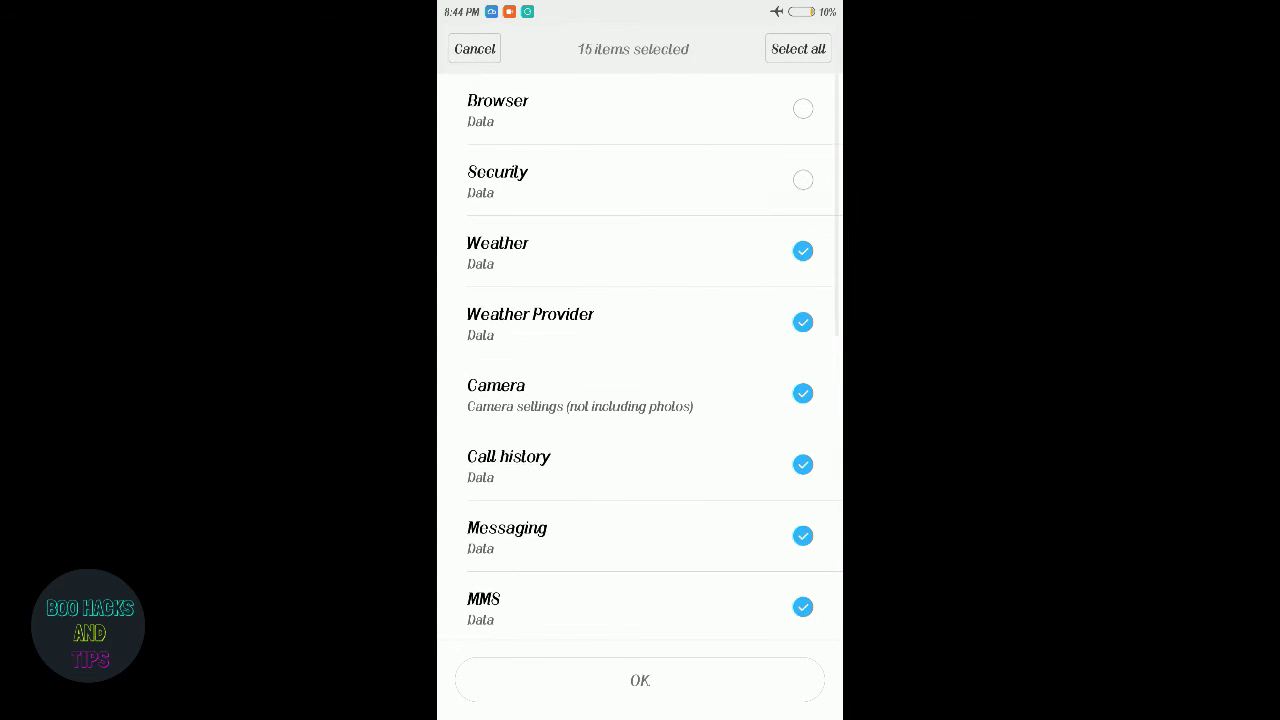
{"action": "left_click", "coordinate": [803, 251]}
{"action": "left_click", "coordinate": [803, 180]}
{"action": "left_click", "coordinate": [803, 322]}
{"action": "left_click", "coordinate": [797, 249]}
{"action": "left_click", "coordinate": [786, 346]}
{"action": "left_click", "coordinate": [803, 118]}
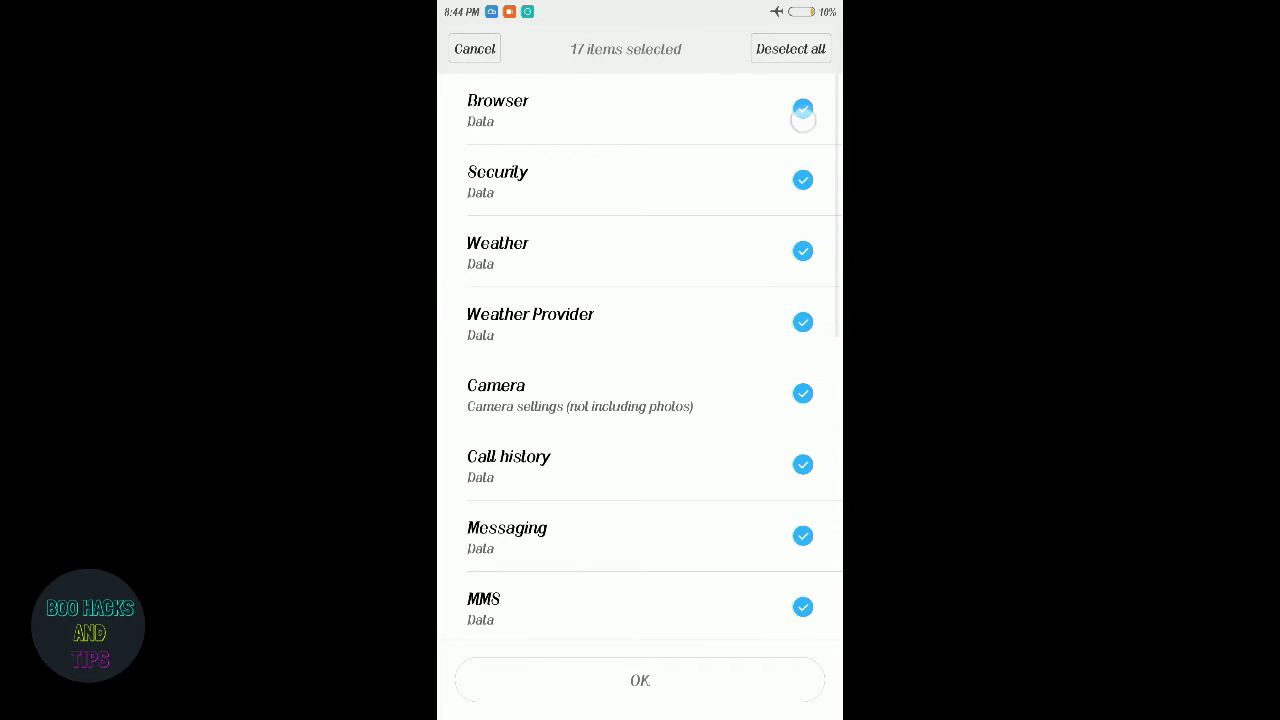
{"action": "left_click", "coordinate": [475, 48]}
Step: Include the data of all 50 apps, including JioMusic and Music, then start the backup
{"action": "left_click", "coordinate": [707, 179]}
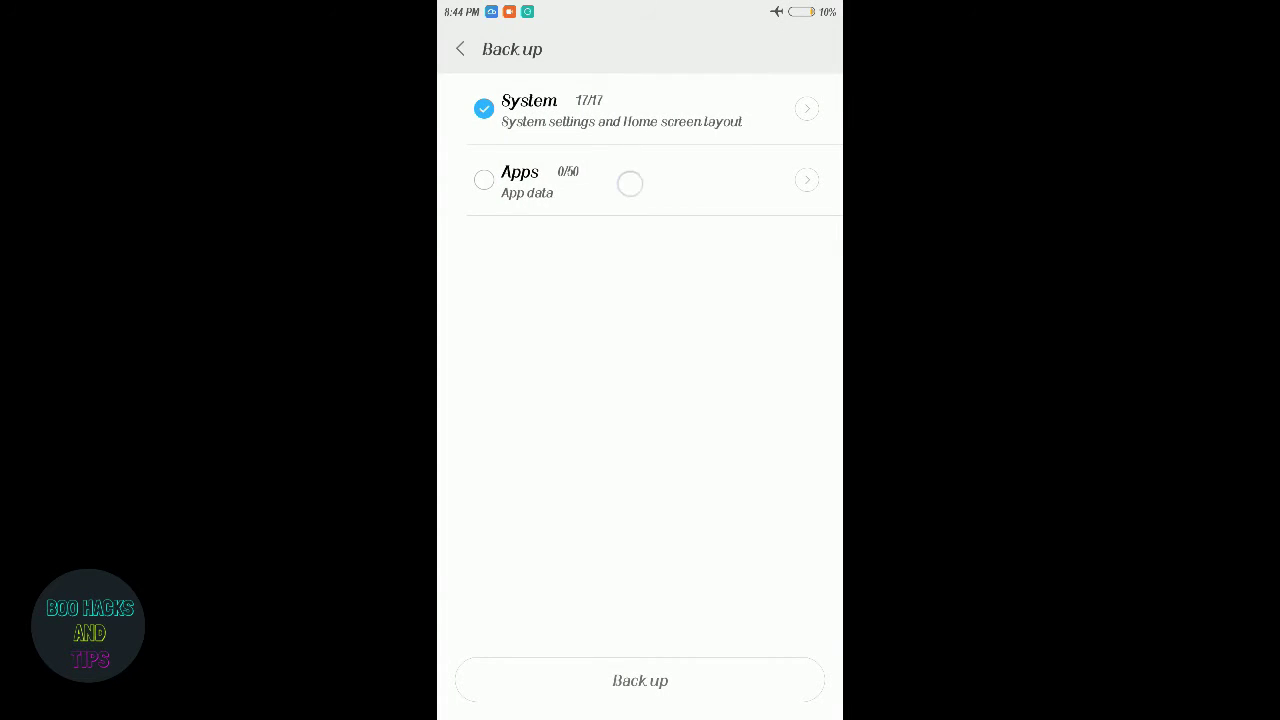
{"action": "left_click", "coordinate": [484, 179]}
{"action": "left_click", "coordinate": [806, 179]}
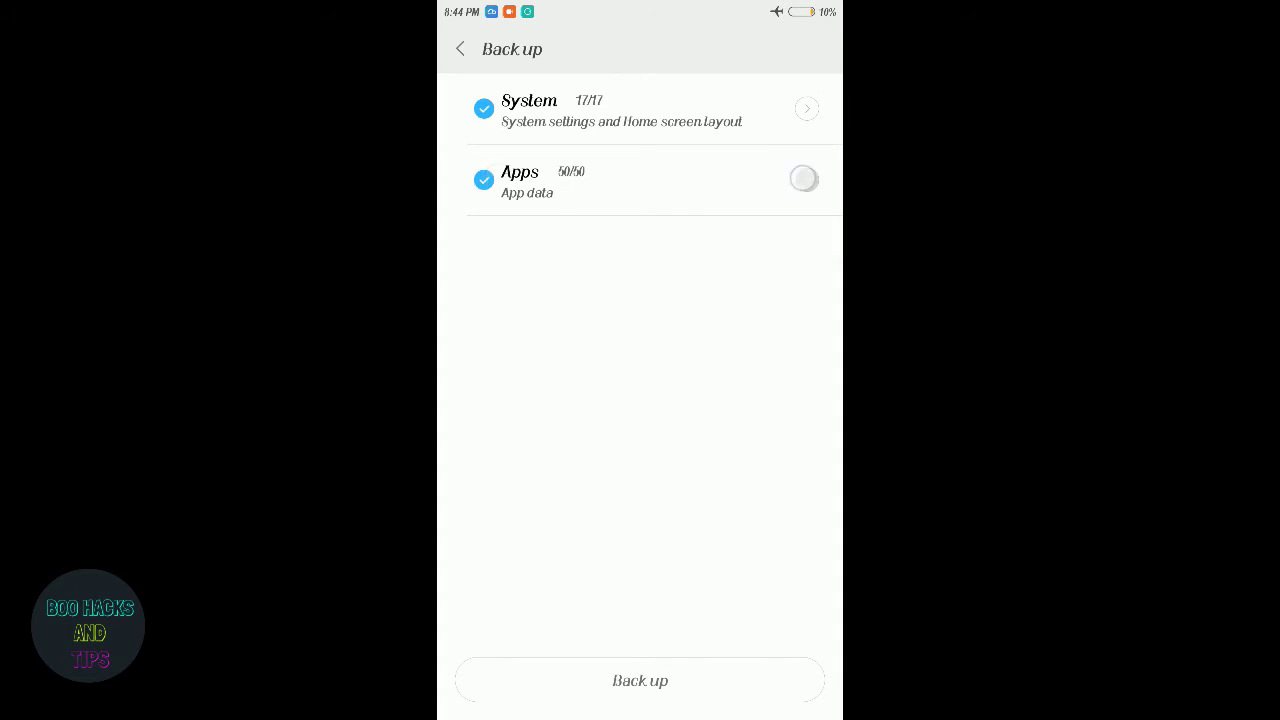
{"action": "left_click", "coordinate": [803, 179]}
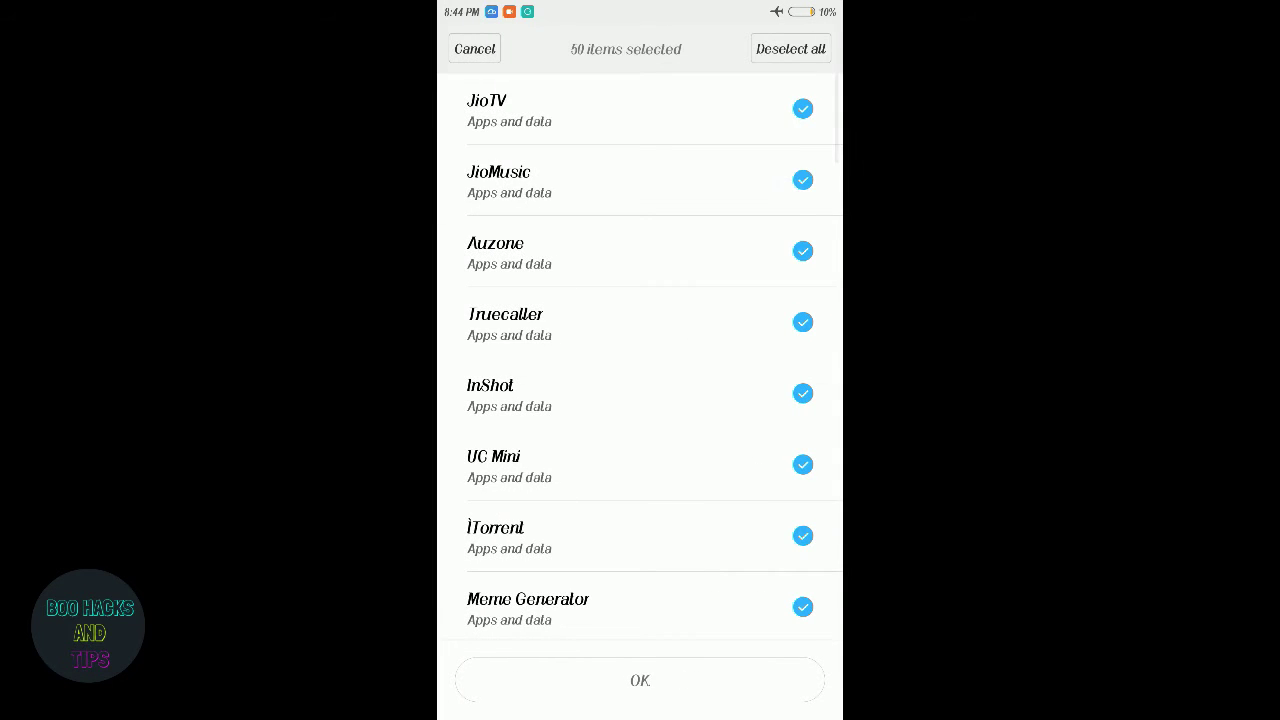
{"action": "scroll", "coordinate": [671, 466], "scroll_direction": "down", "scroll_amount": 10}
{"action": "left_click", "coordinate": [668, 456]}
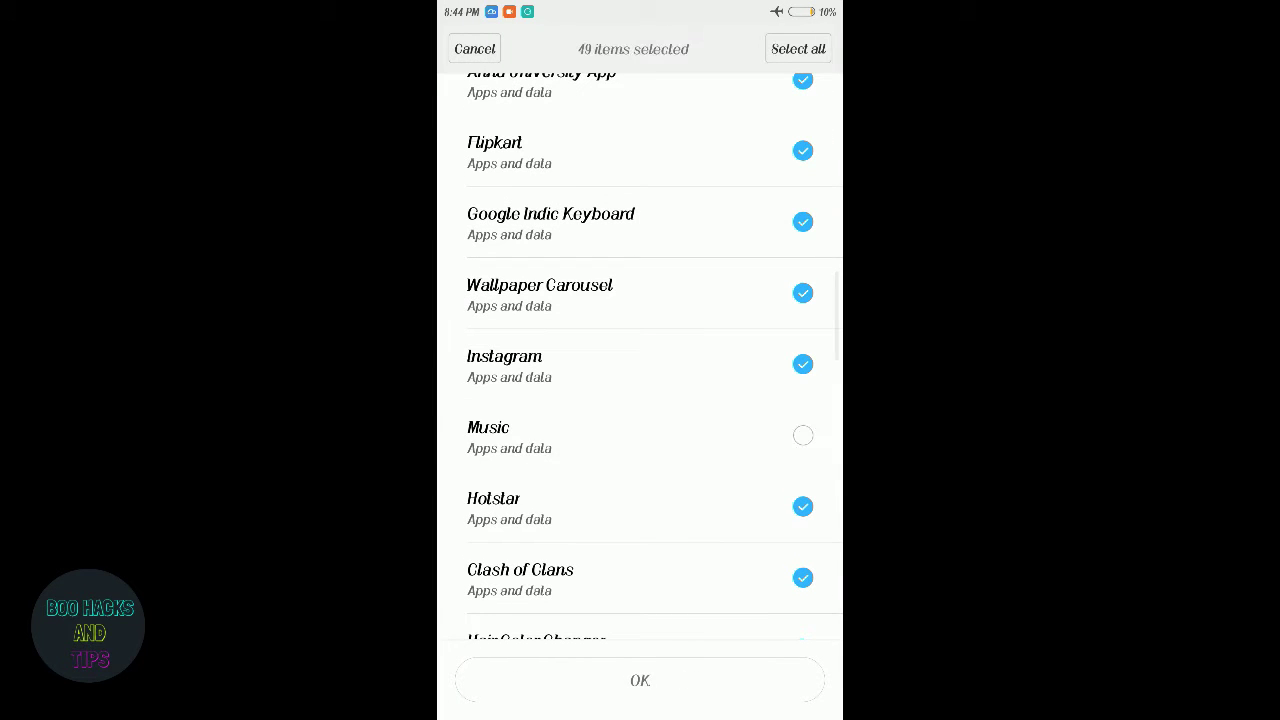
{"action": "left_click", "coordinate": [720, 449]}
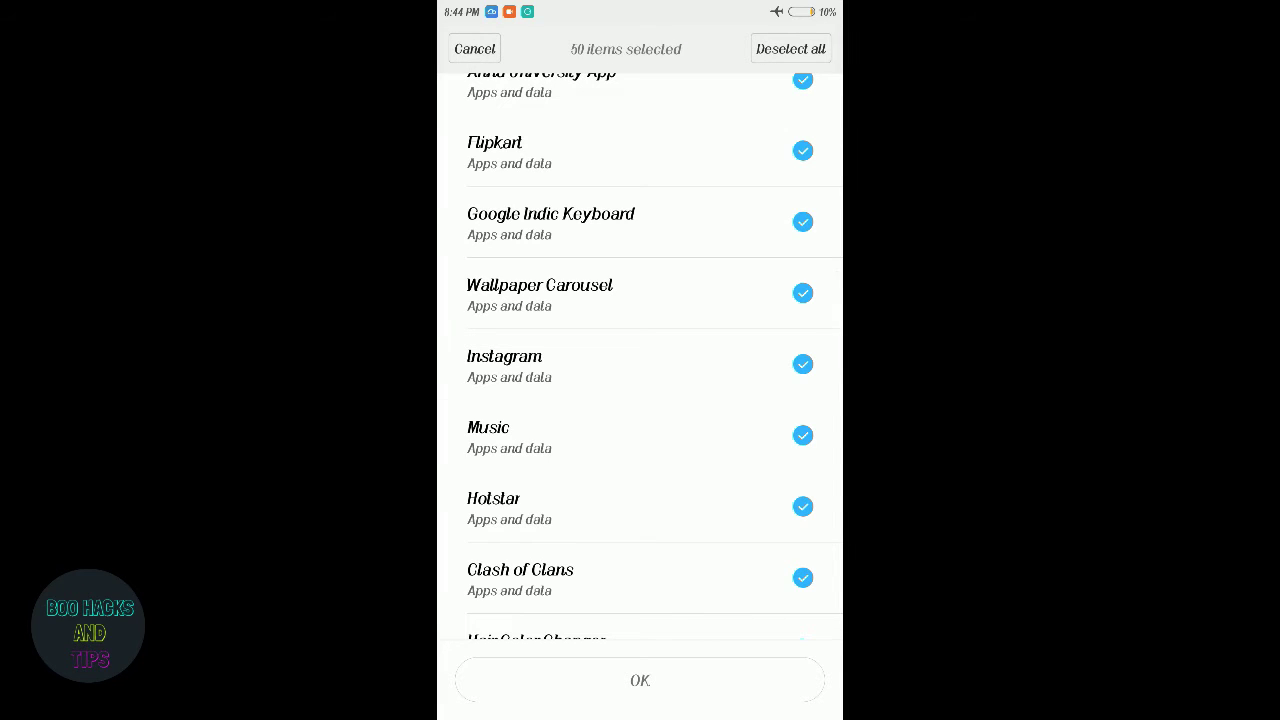
{"action": "left_click", "coordinate": [640, 680]}
{"action": "left_click", "coordinate": [686, 671]}
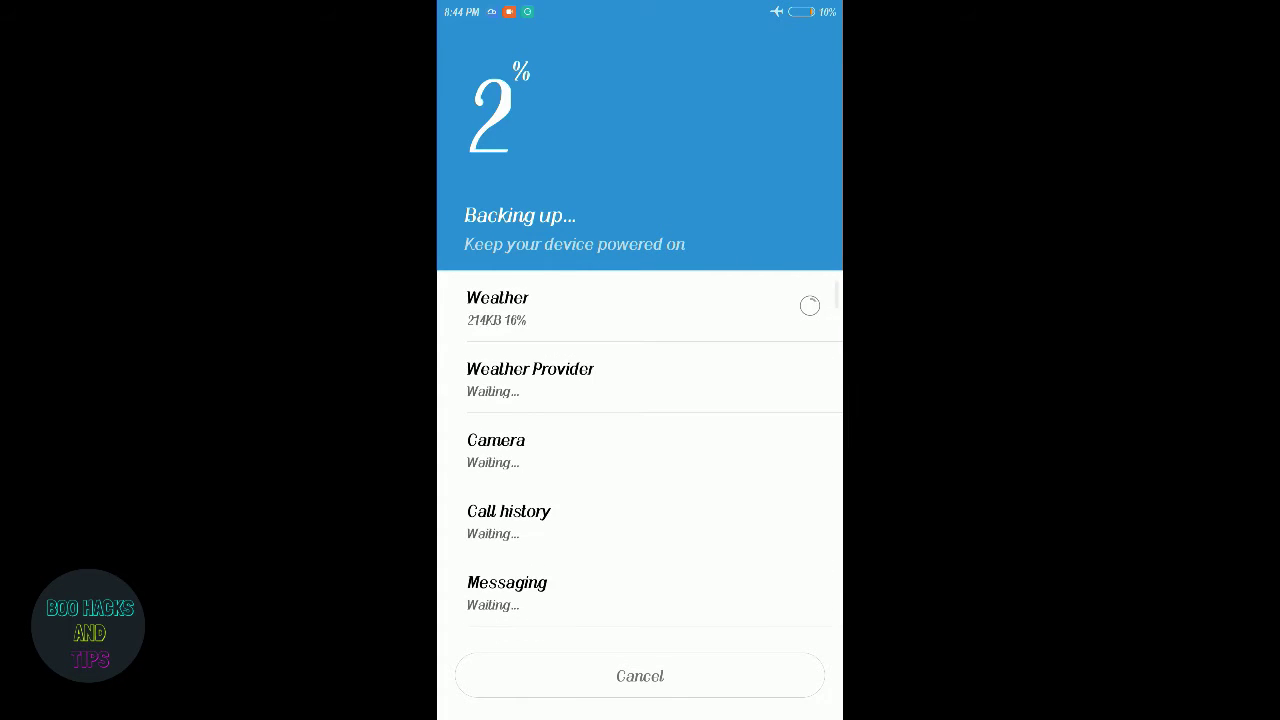
Step: Cancel the running backup, confirm stopping it, and close the incomplete-backup summary
{"action": "left_click", "coordinate": [648, 677]}
{"action": "left_click", "coordinate": [734, 680]}
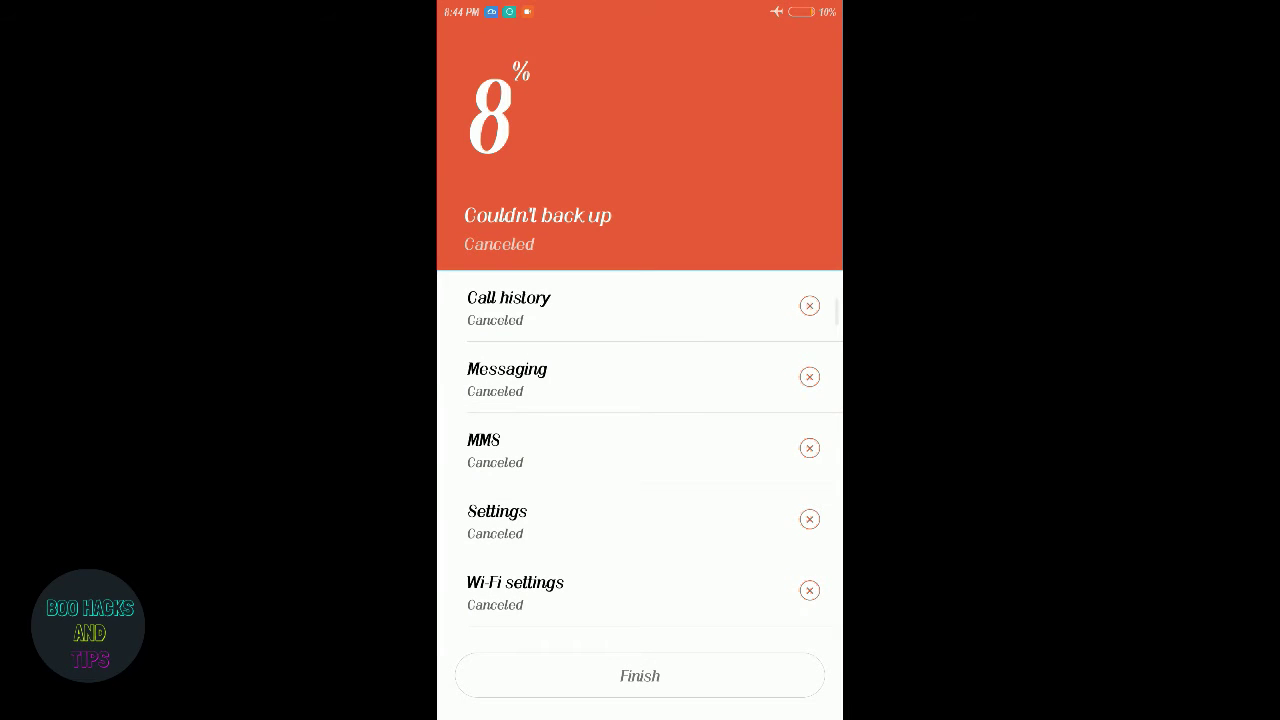
{"action": "left_click", "coordinate": [640, 676]}
Step: From the home screen, bring up File Manager's internal storage folder view
{"action": "key", "text": "Home"}
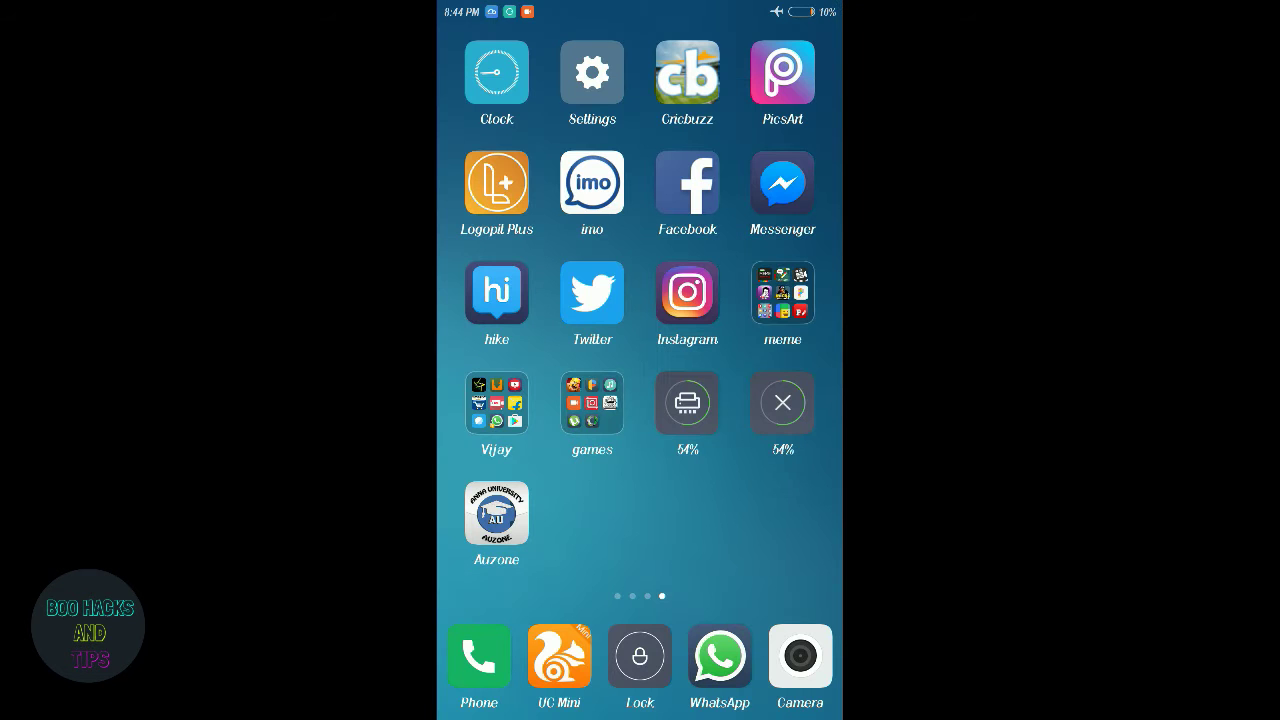
{"action": "left_click_drag", "start_coordinate": [560, 236], "coordinate": [830, 234]}
{"action": "left_click_drag", "start_coordinate": [503, 240], "coordinate": [800, 240]}
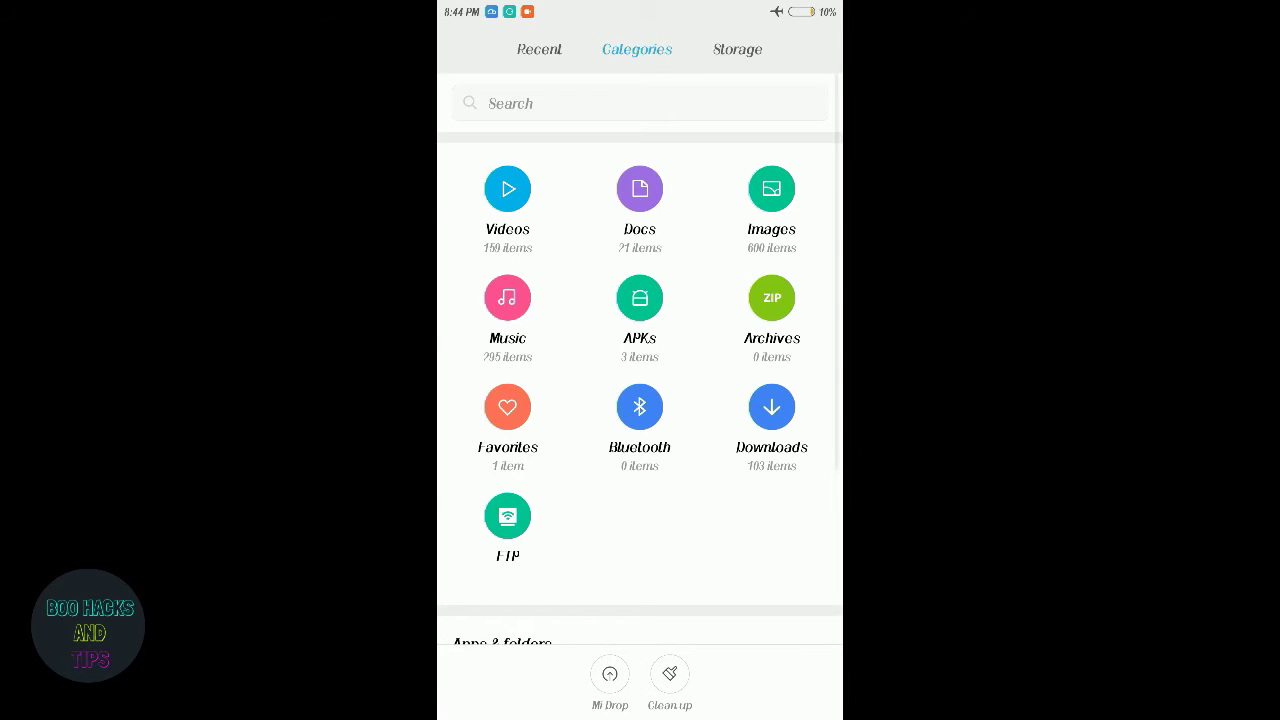
{"action": "left_click_drag", "start_coordinate": [806, 343], "coordinate": [520, 343]}
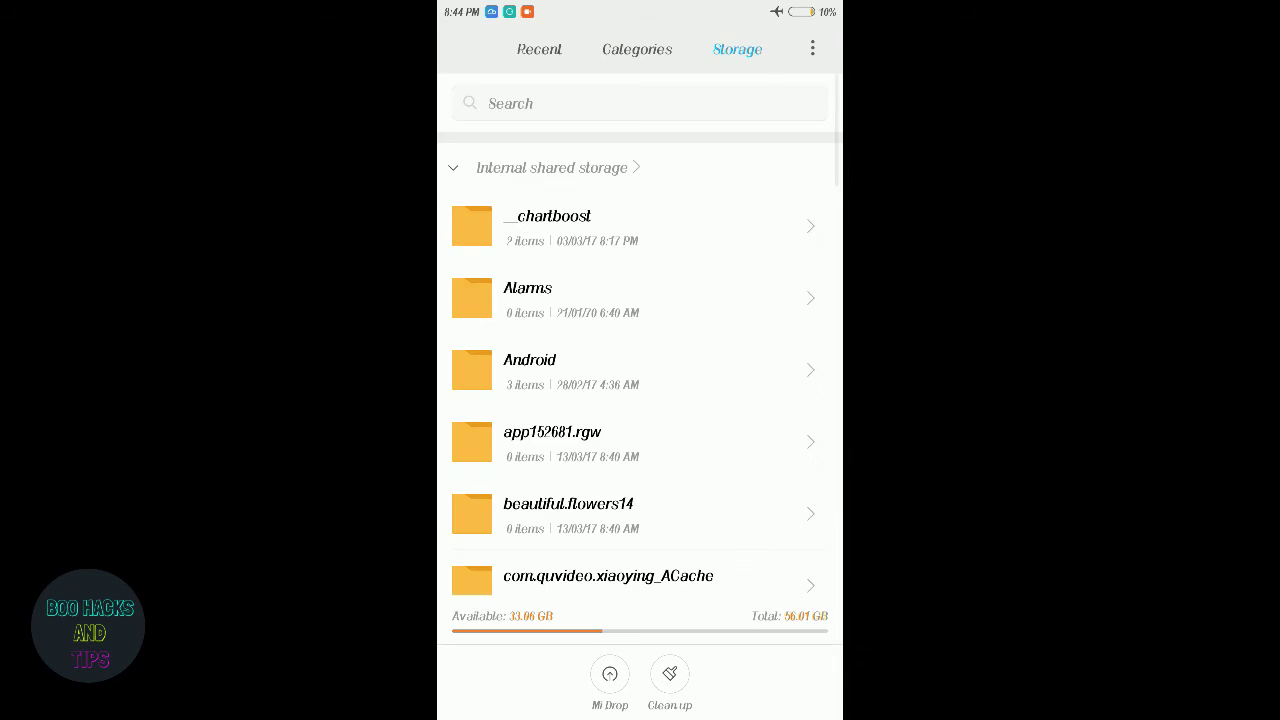
{"action": "scroll", "coordinate": [743, 329], "scroll_direction": "down", "scroll_amount": 10}
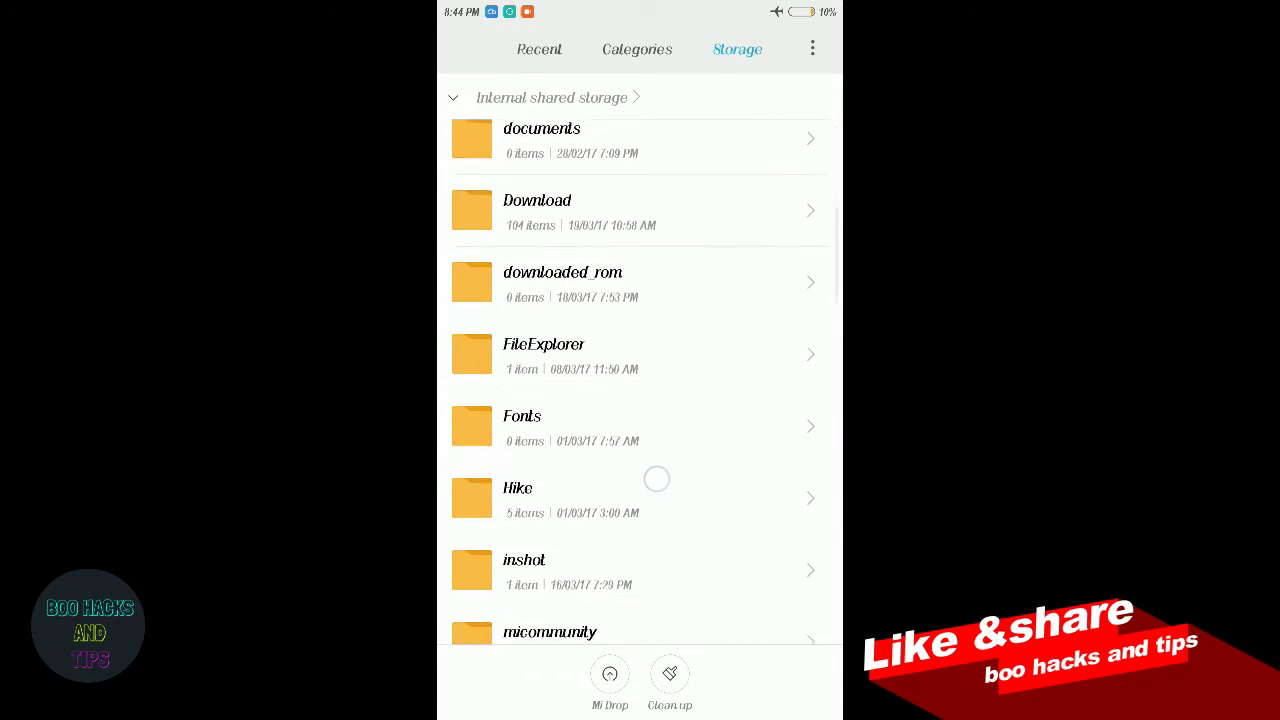
{"action": "scroll", "coordinate": [656, 479], "scroll_direction": "down", "scroll_amount": 5}
Step: Open MIUI > backup > AllBackup and select the 202033_27022017 backup folder
{"action": "left_click", "coordinate": [677, 518]}
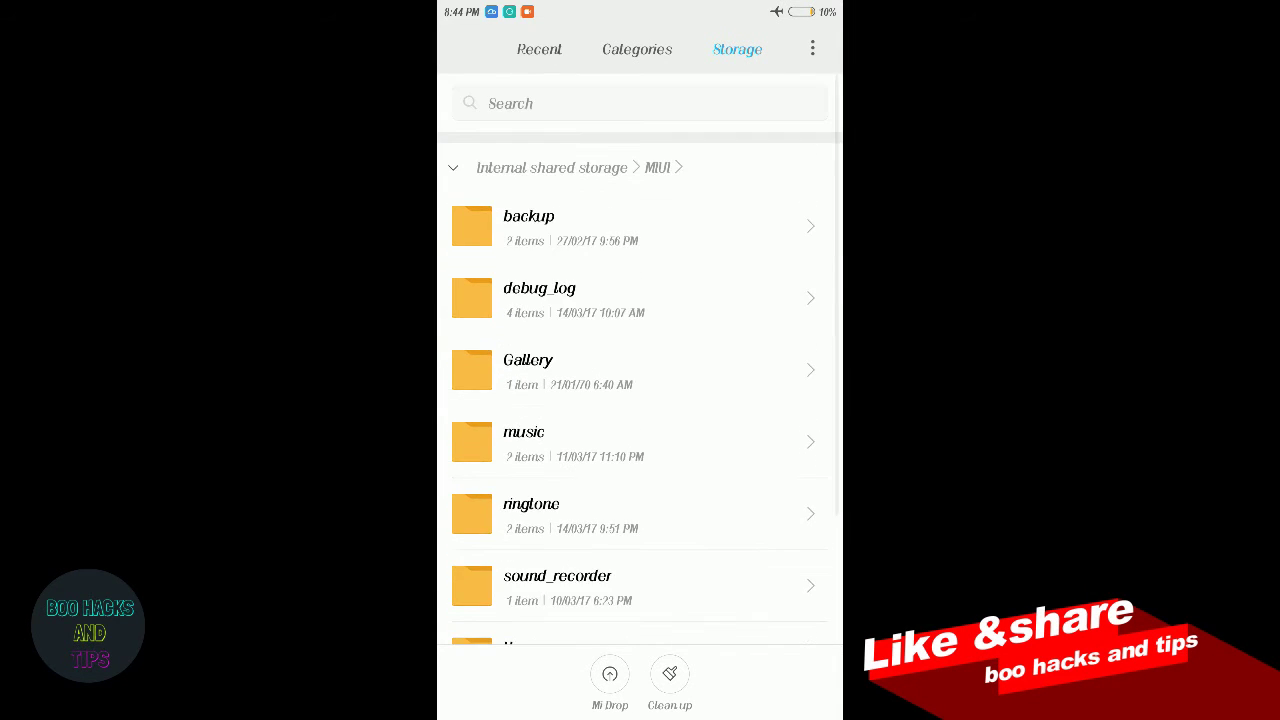
{"action": "left_click", "coordinate": [528, 226]}
{"action": "left_click", "coordinate": [540, 222]}
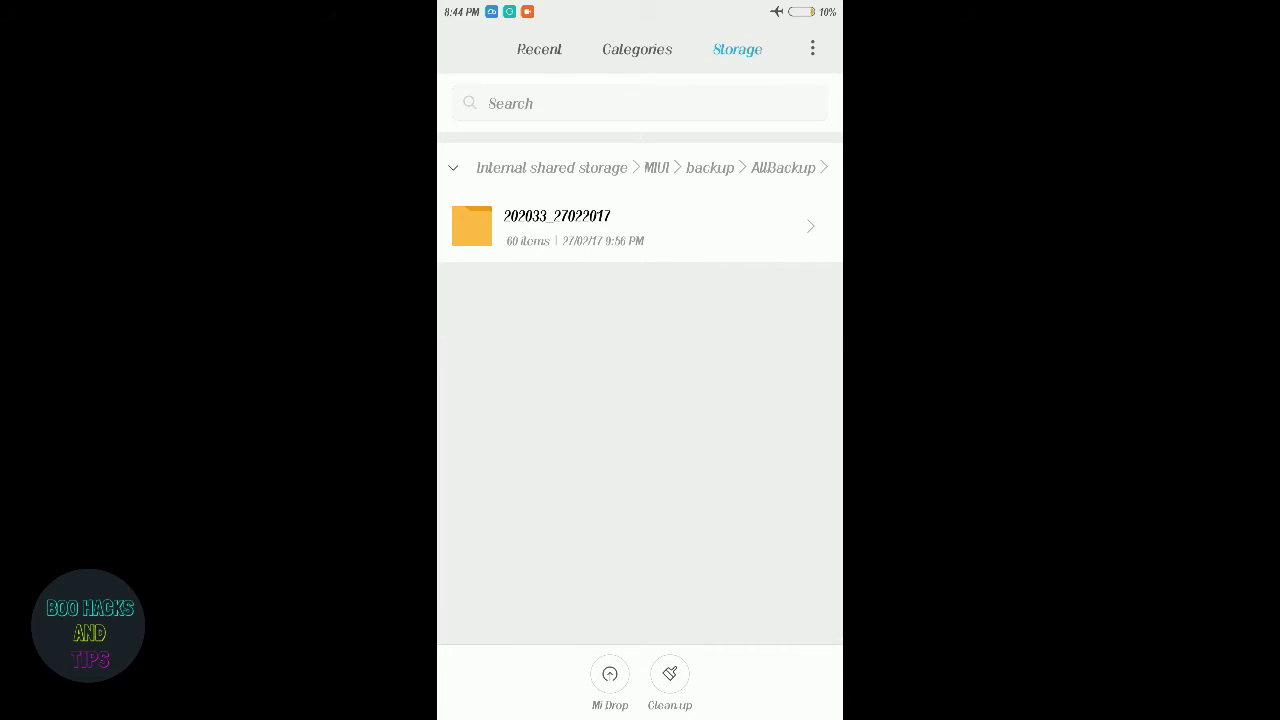
{"action": "left_click", "coordinate": [698, 234]}
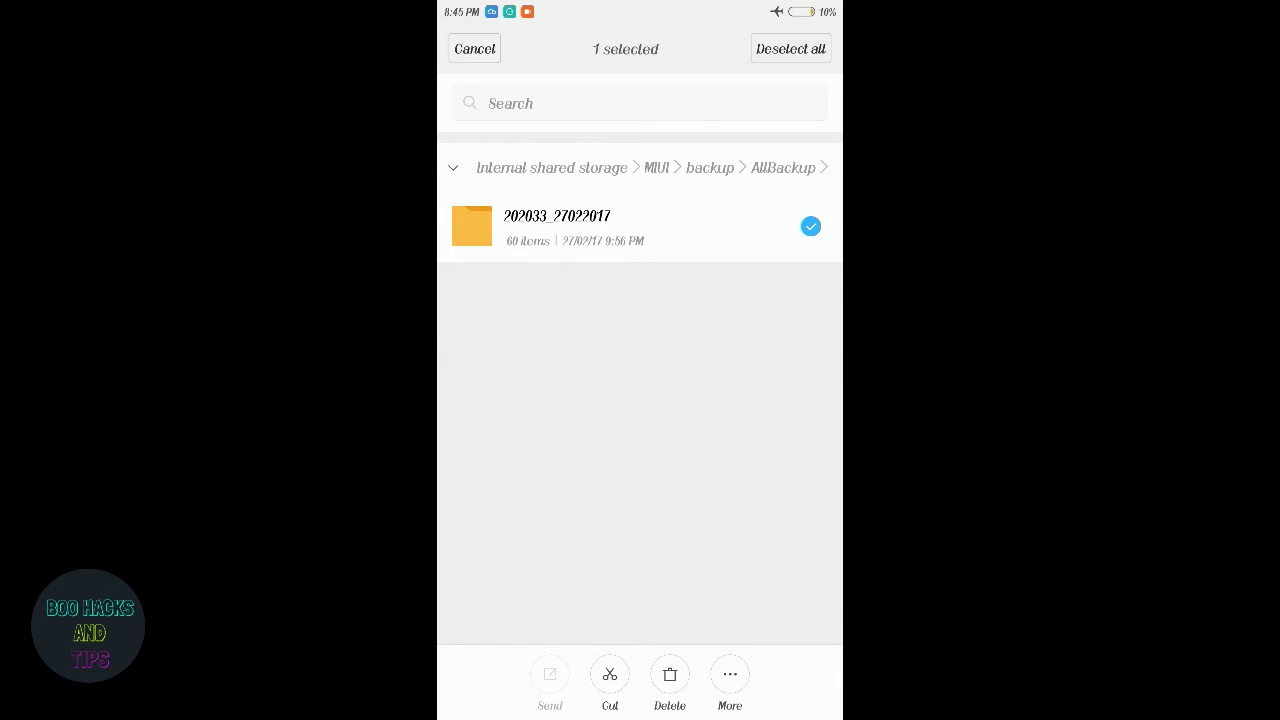
{"action": "key", "text": "Home"}
{"action": "left_click_drag", "start_coordinate": [760, 371], "coordinate": [490, 371]}
Step: Go to Settings > Additional settings > Backup & reset > Local backups and open the 27 Feb backup's restore contents
{"action": "left_click_drag", "start_coordinate": [760, 300], "coordinate": [520, 300]}
{"action": "left_click", "coordinate": [592, 72]}
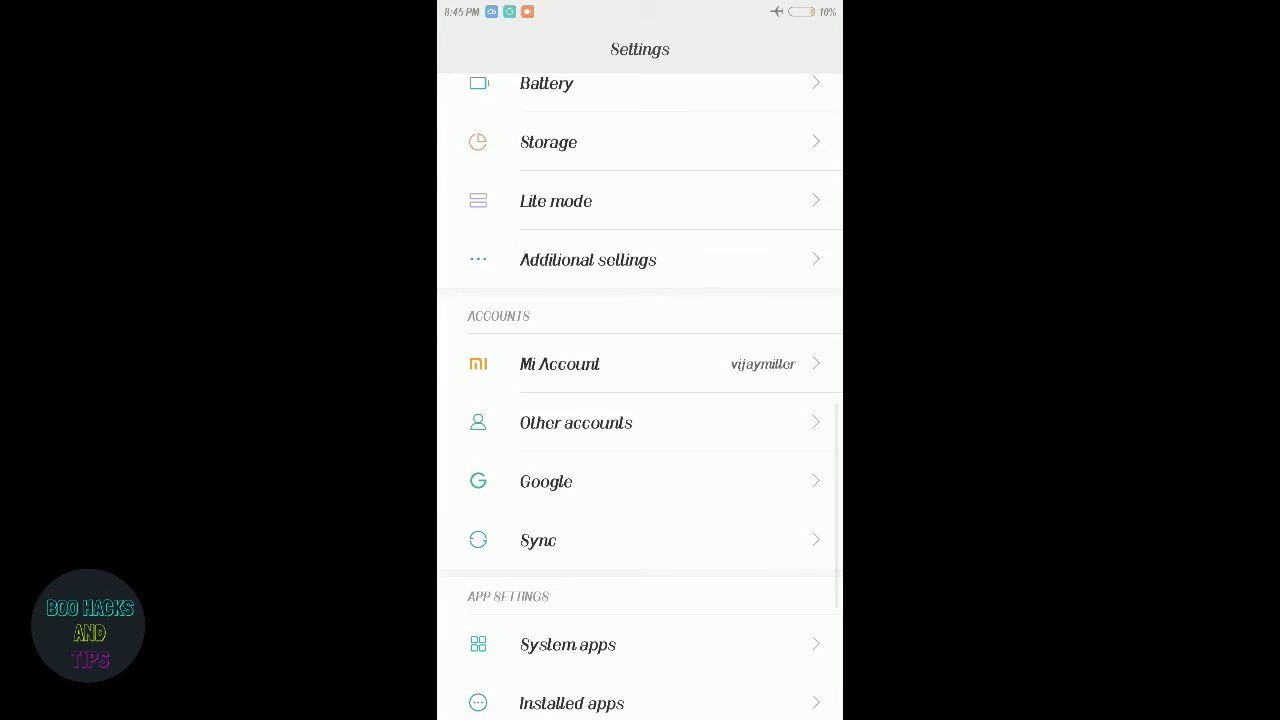
{"action": "left_click", "coordinate": [704, 262]}
{"action": "scroll", "coordinate": [640, 400], "scroll_direction": "down", "scroll_amount": 3}
{"action": "scroll", "coordinate": [640, 400], "scroll_direction": "up", "scroll_amount": 1}
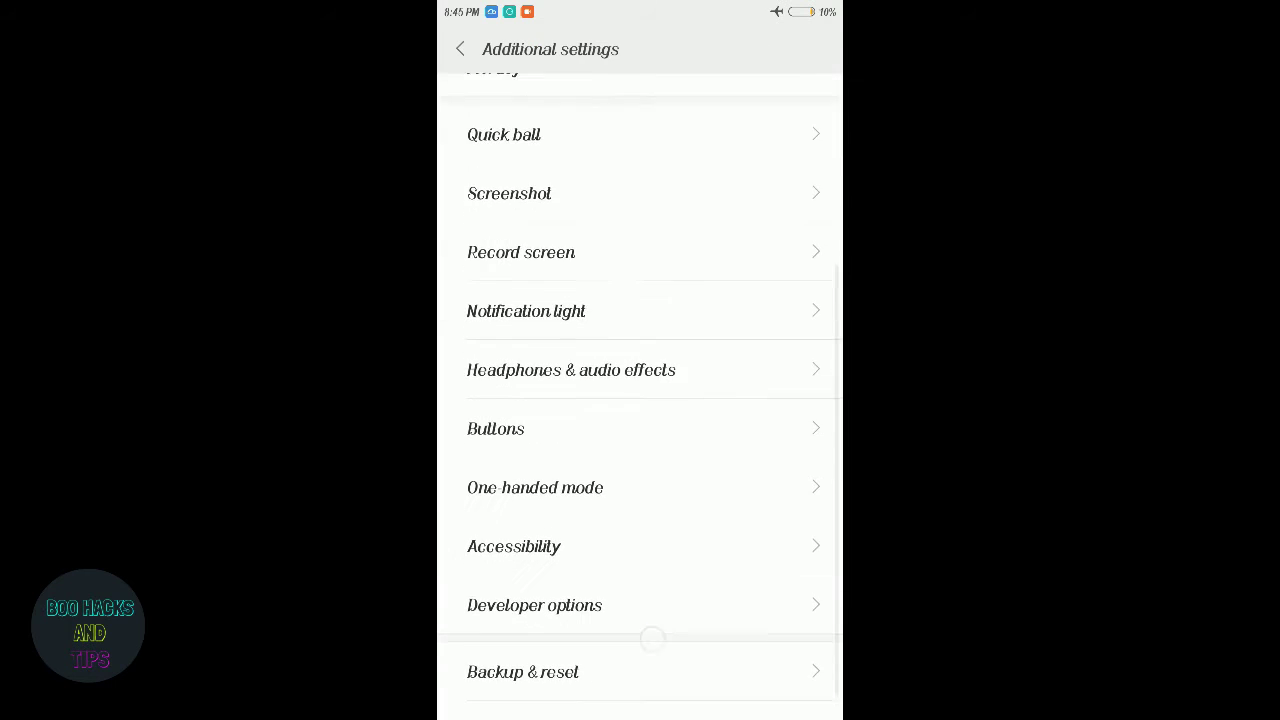
{"action": "left_click", "coordinate": [523, 689]}
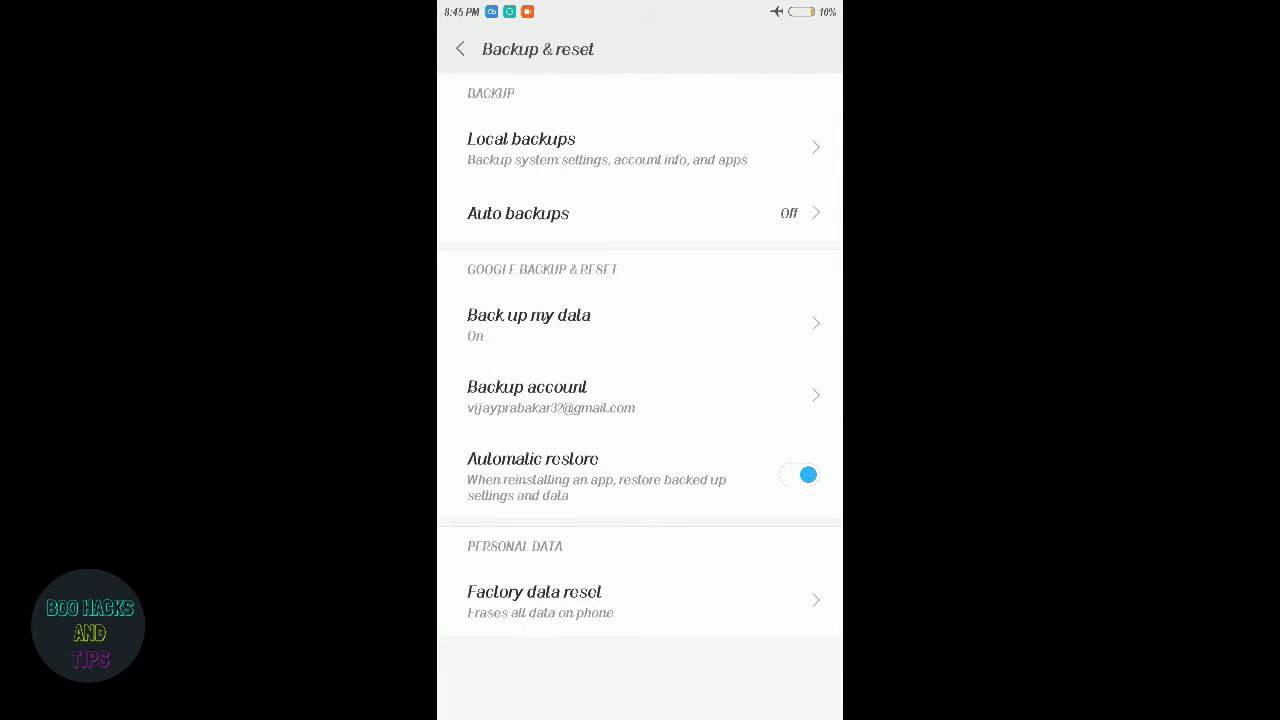
{"action": "left_click", "coordinate": [607, 148]}
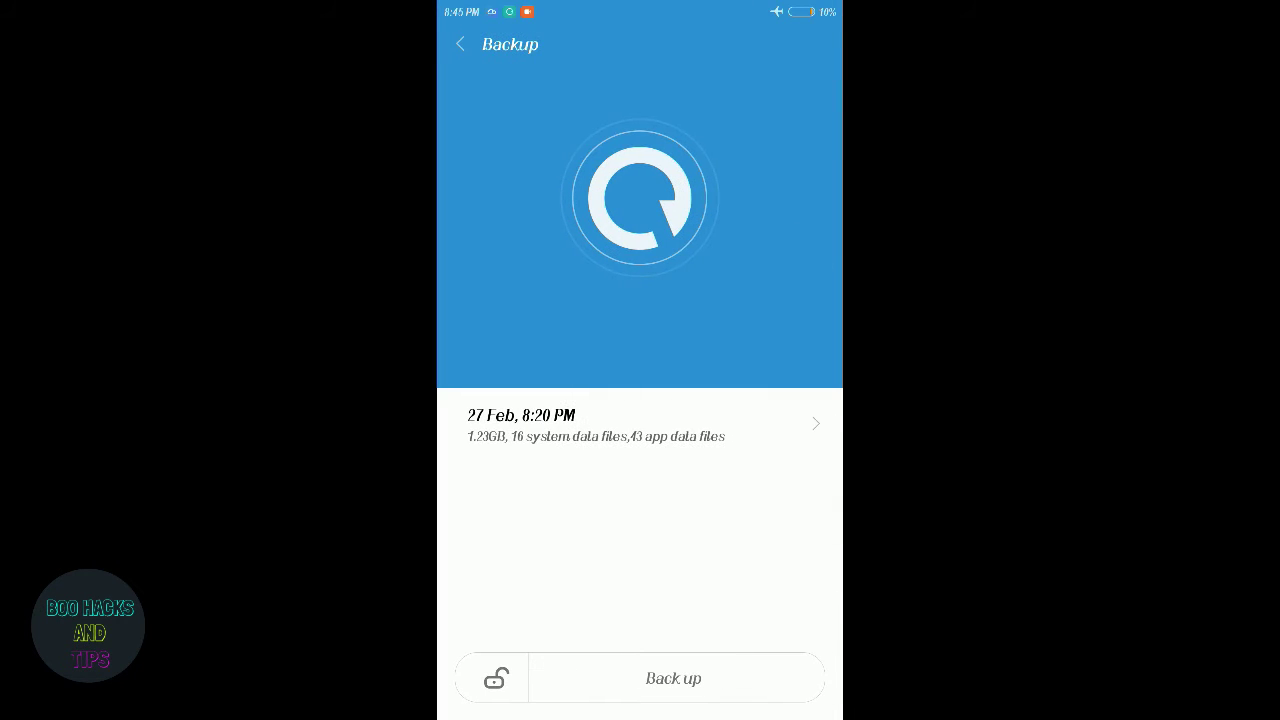
{"action": "left_click", "coordinate": [628, 423]}
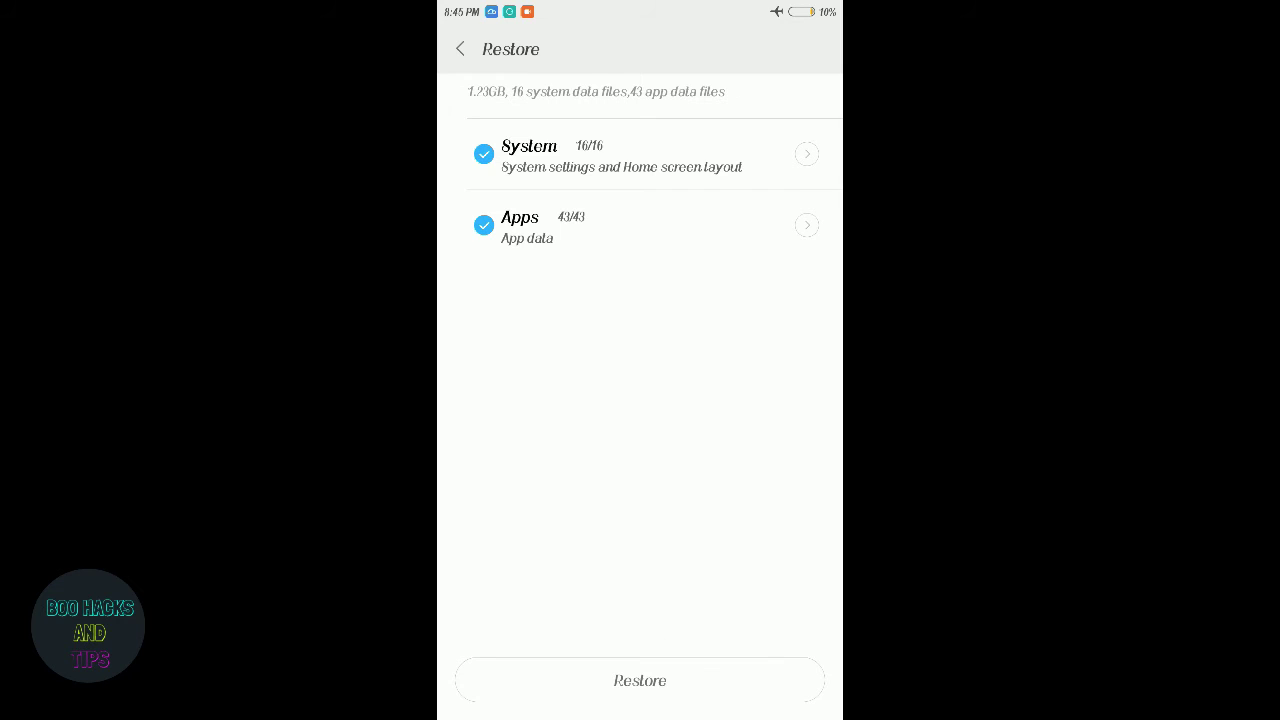
{"action": "left_click_drag", "start_coordinate": [640, 684], "coordinate": [658, 518]}
Step: Step back twice from the local Backup page, through Backup & reset, to Additional settings
{"action": "key", "text": "Escape"}
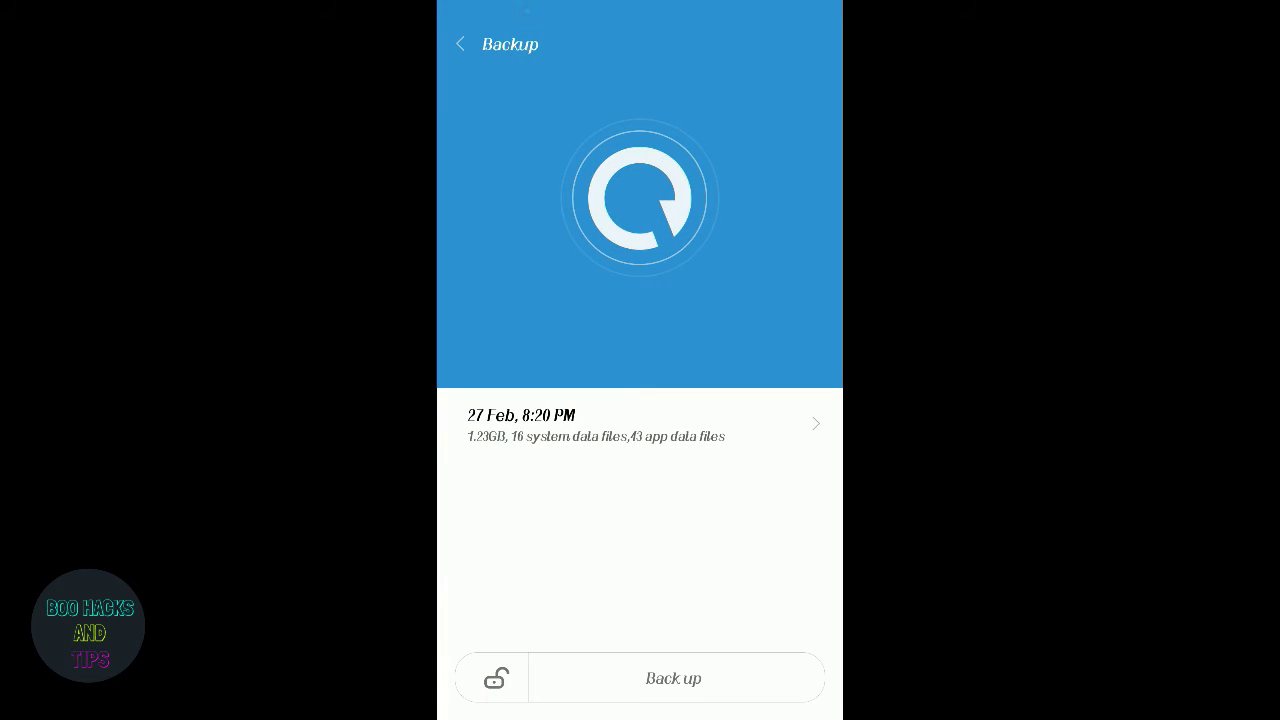
{"action": "key", "text": "Escape"}
{"action": "key", "text": "Escape"}
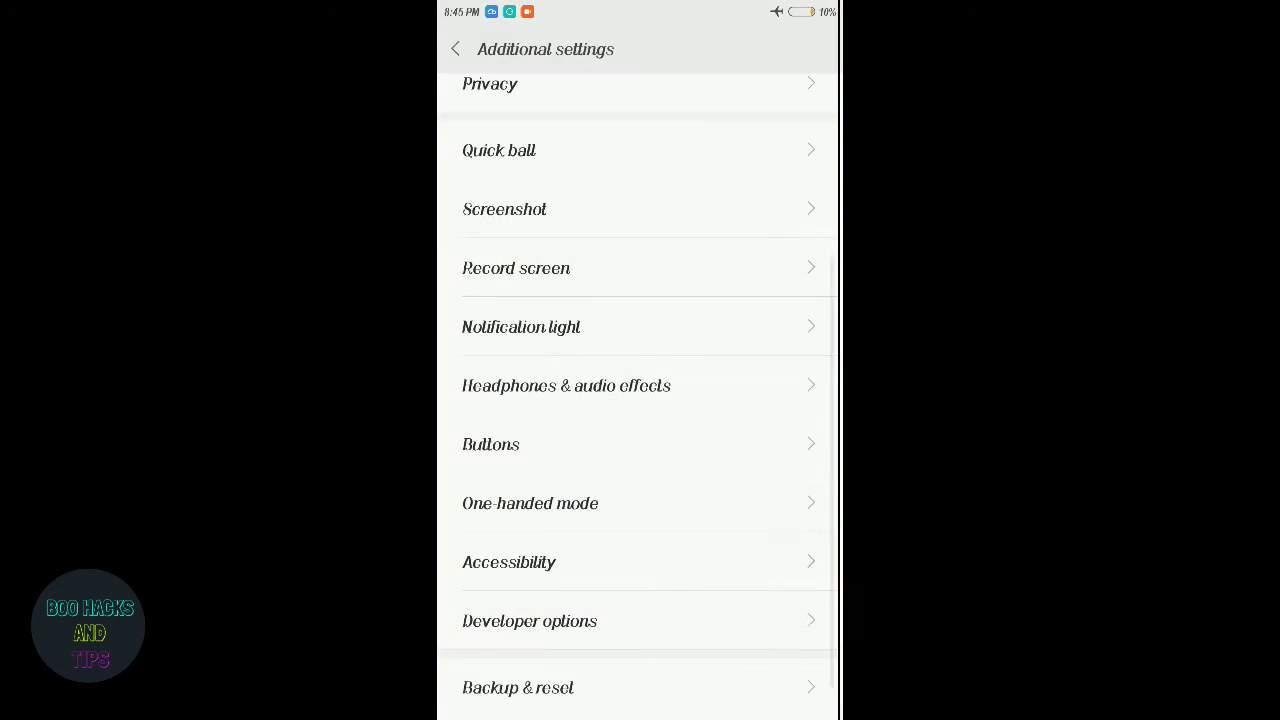